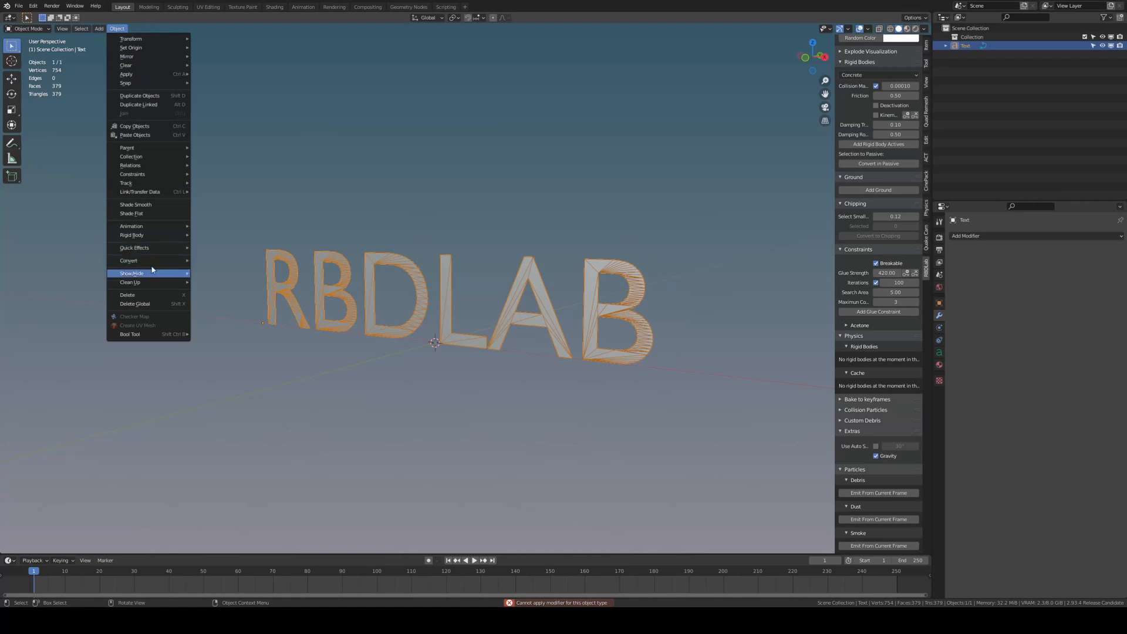
- Convert the RBDLAB text to a mesh and simplify its faces with an applied Planar Decimate modifier
mouse_move(132, 260)
left_click(206, 270)
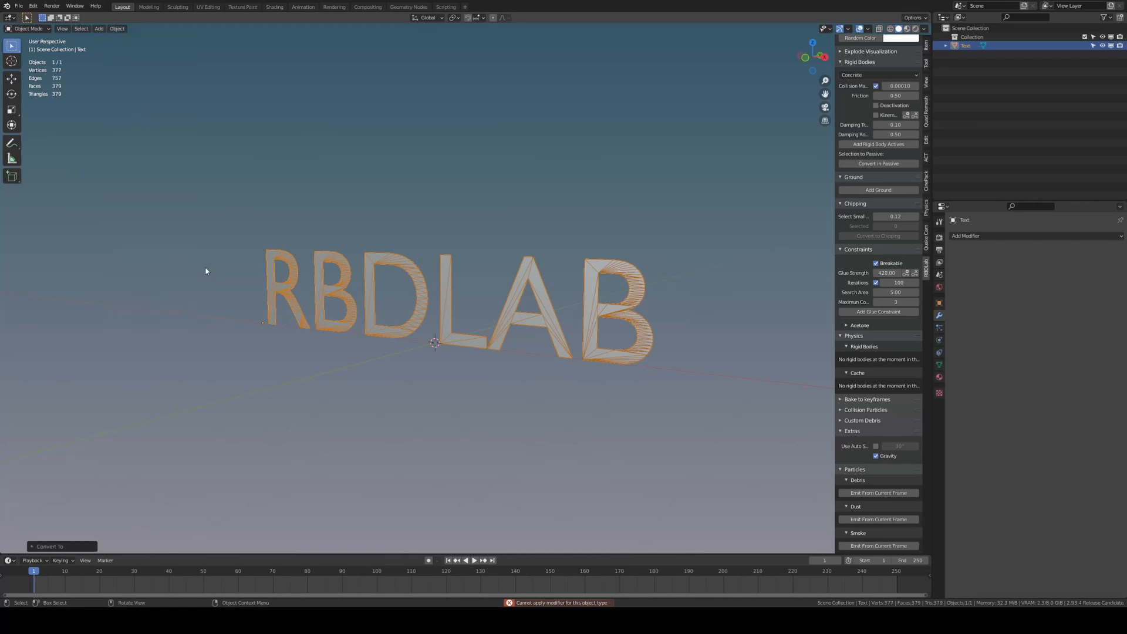
left_click(1000, 236)
left_click(981, 300)
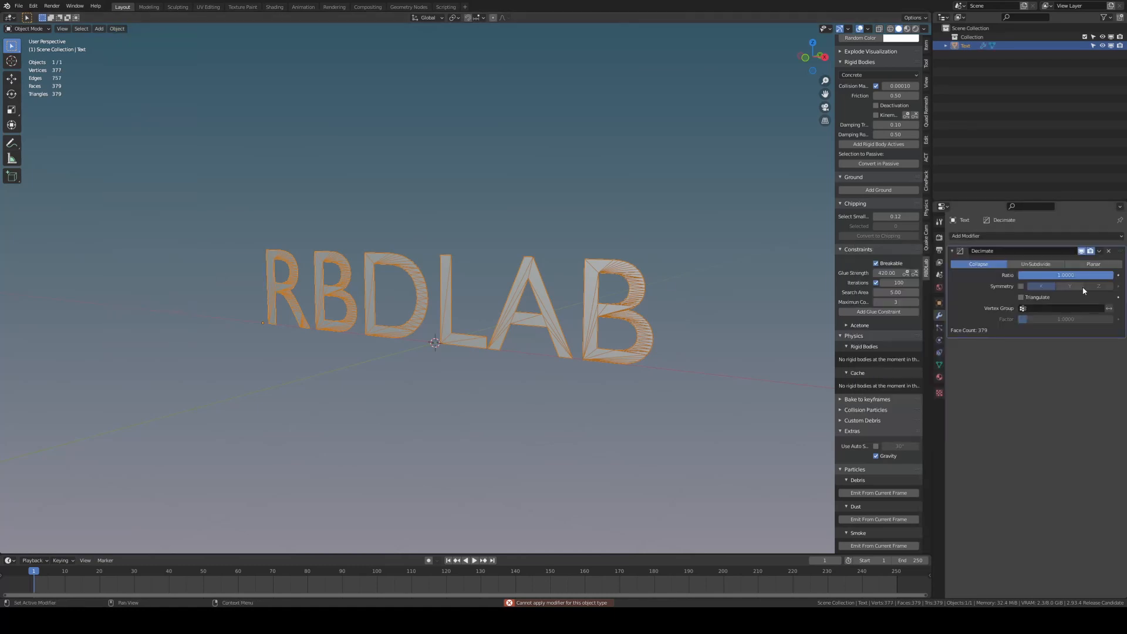
left_click(1093, 264)
key("ctrl+a")
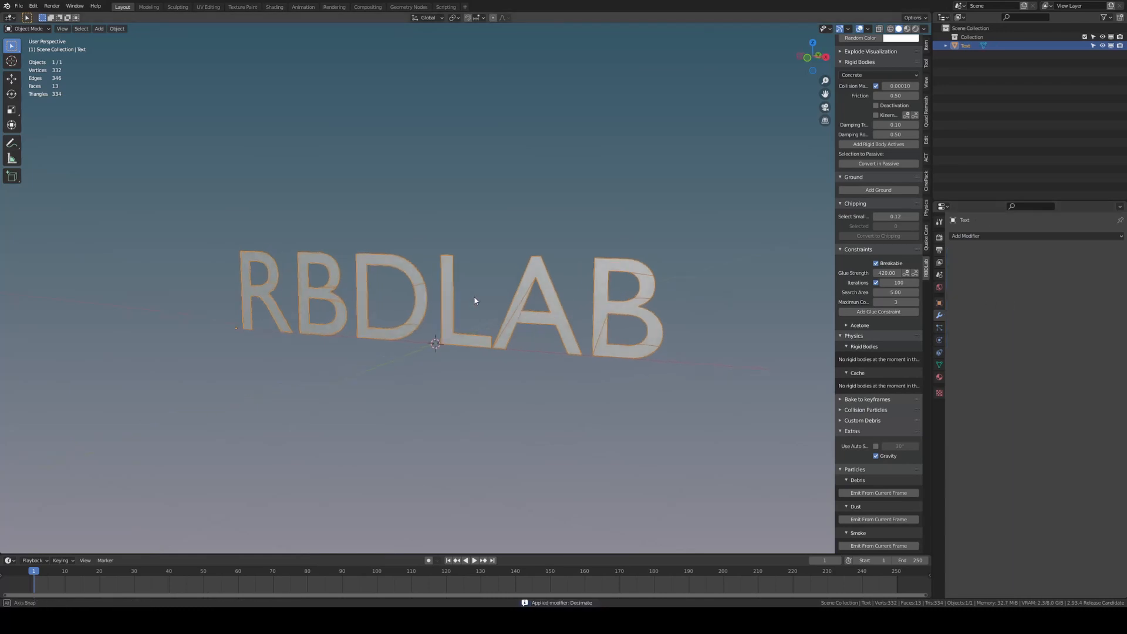
- Extrude all faces of the text mesh about 0.3 m along the Y axis to give the letters depth
key("Tab")
key("a")
middle_click_drag(451, 299, 535, 298)
key("e")
right_click(535, 298)
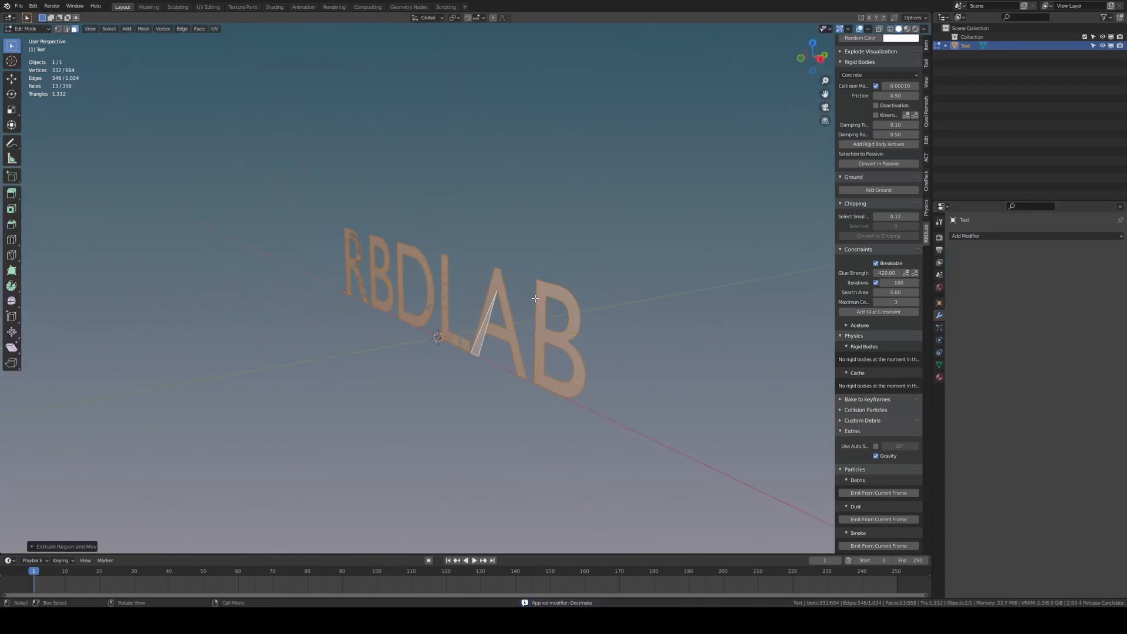
key("g")
key("y")
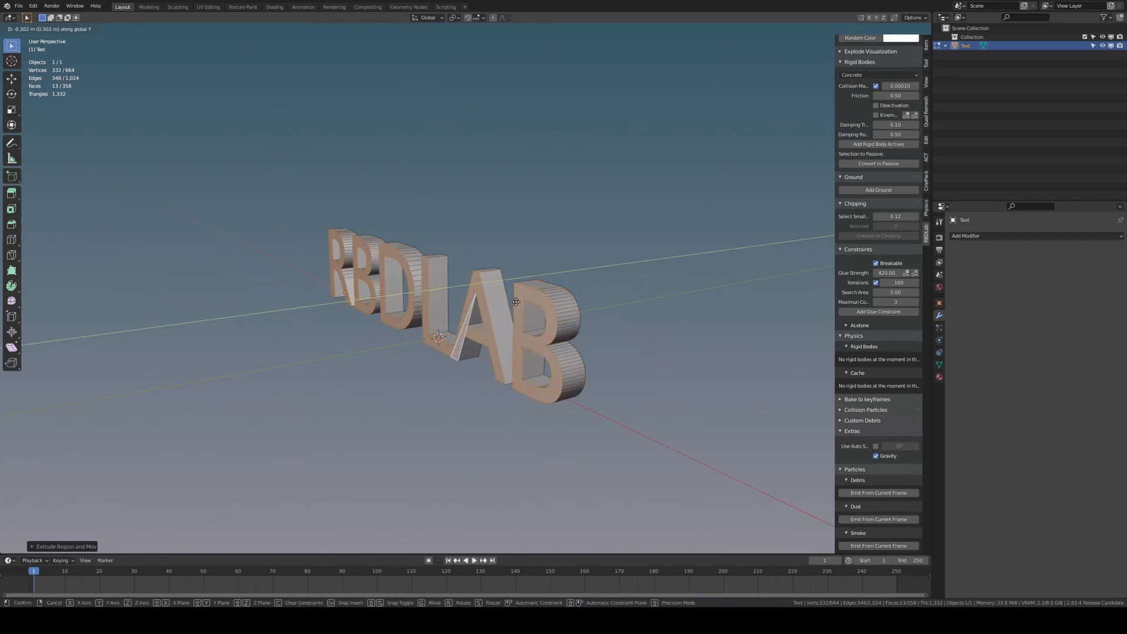
left_click(511, 303)
key("Tab")
middle_click_drag(511, 303, 557, 296)
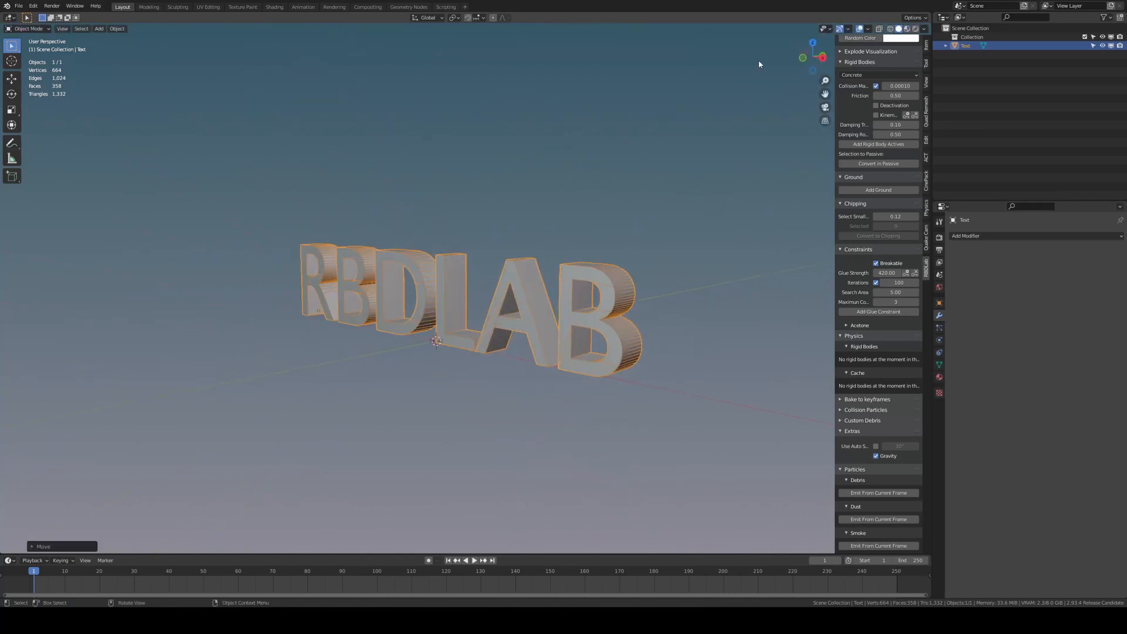
- Check the extruded text's normals with the Face Orientation overlay, then turn the overlay off
left_click(924, 29)
left_click(868, 28)
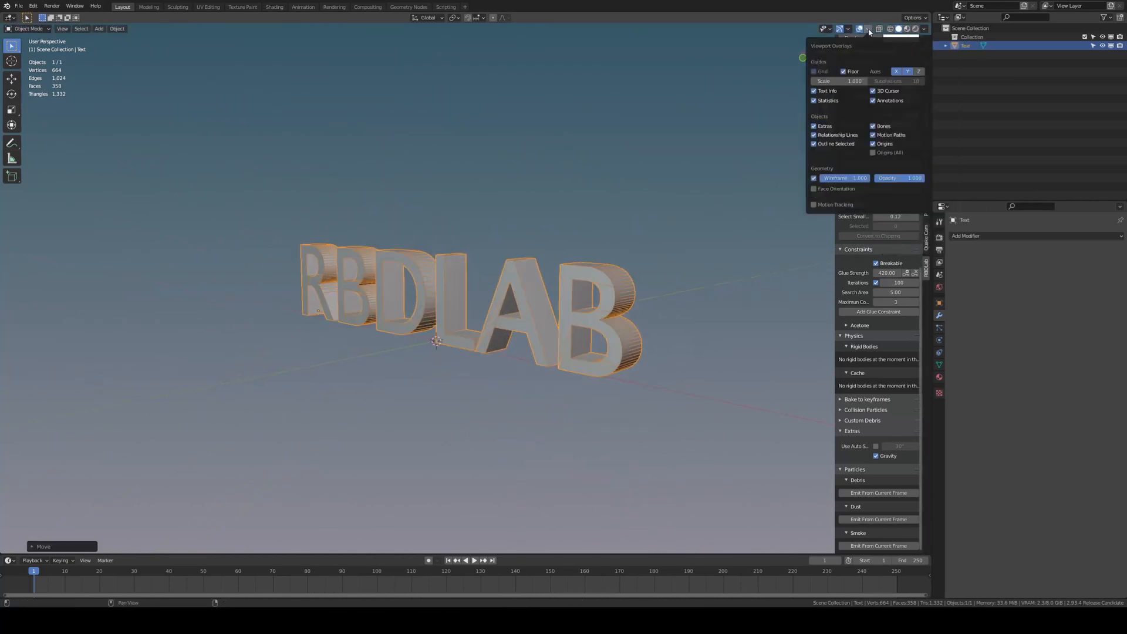
left_click(813, 189)
left_click(813, 189)
- Merge all vertices of the text mesh by distance
middle_click_drag(428, 281, 475, 284)
key("Tab")
key("a")
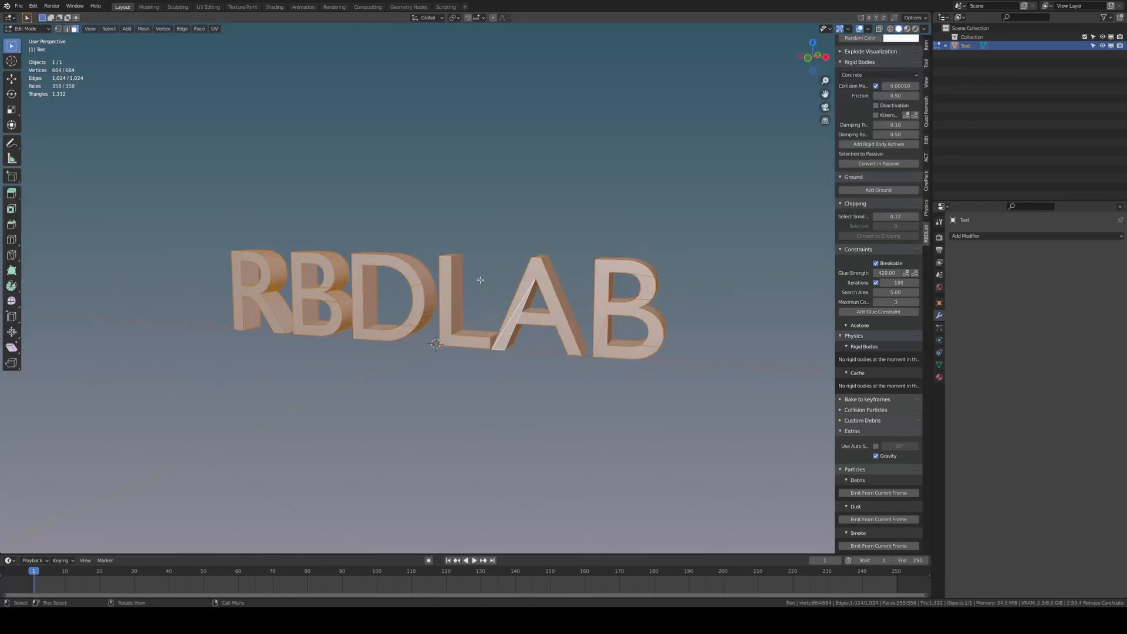
key("m")
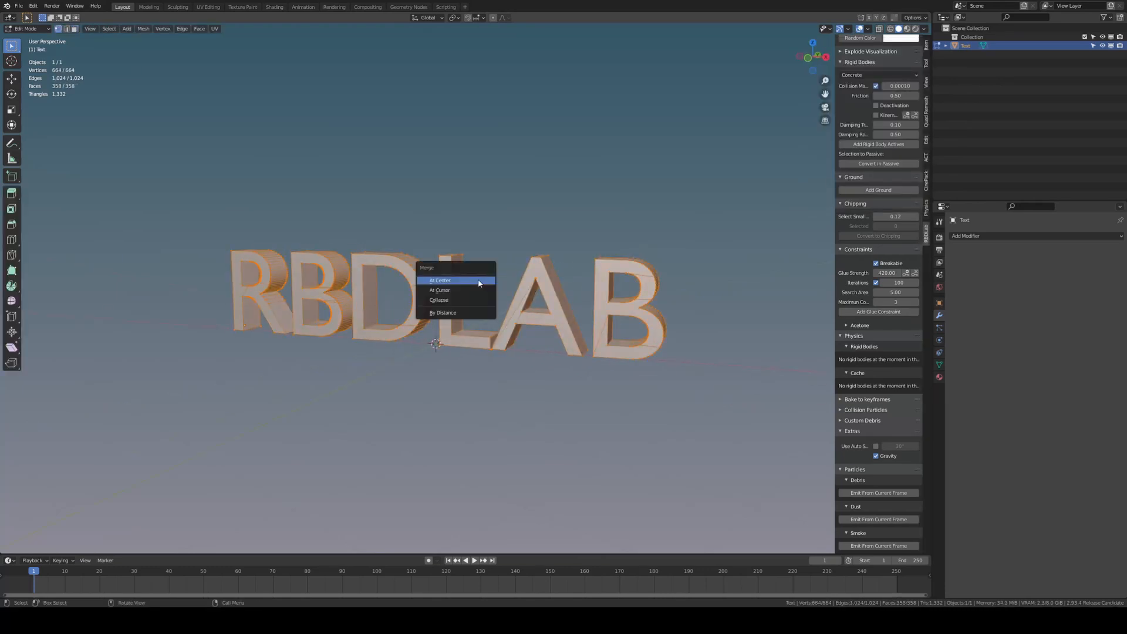
left_click(453, 313)
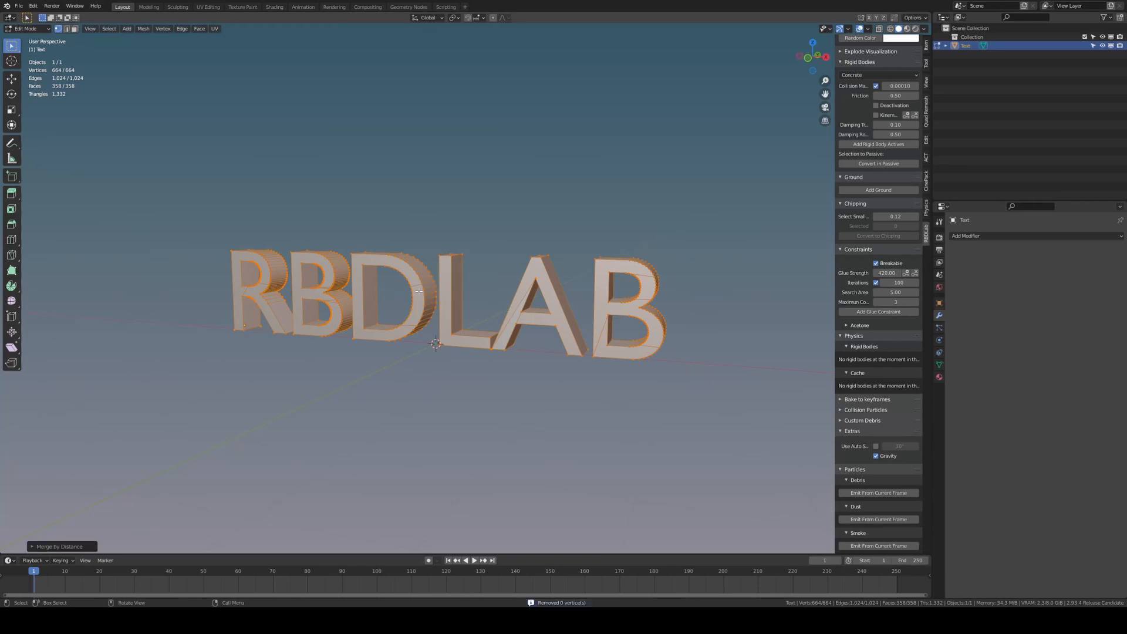
key("Tab")
left_click(520, 229)
left_click(526, 293)
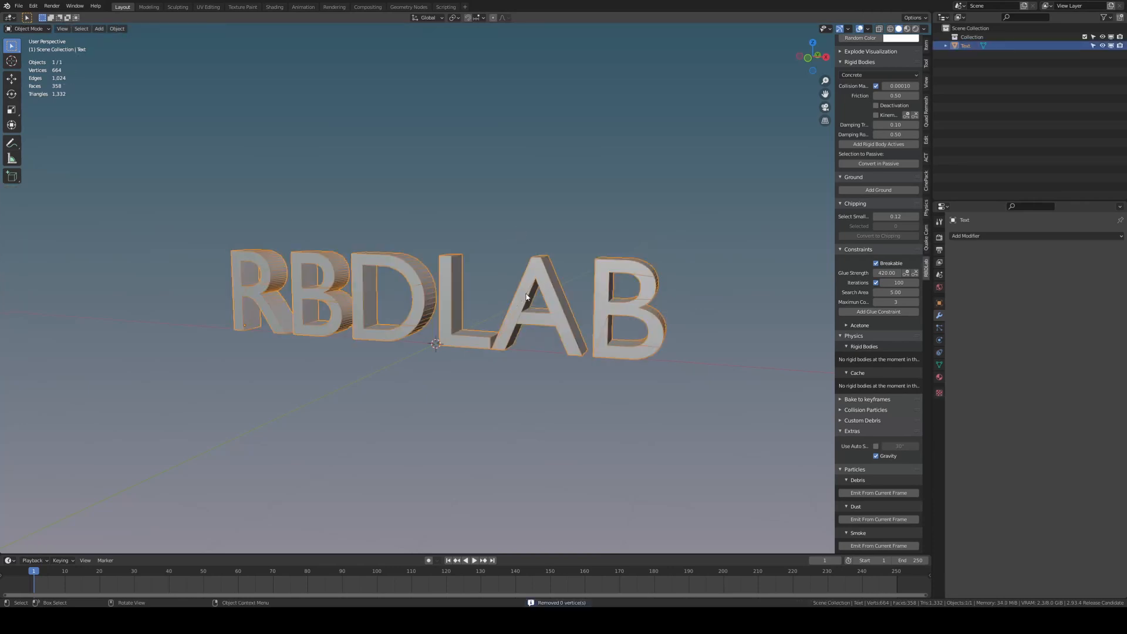
- Separate the text mesh by loose parts so that each letter is its own object
mouse_move(539, 316)
middle_mouse_down()
mouse_move(530, 300)
mouse_move(521, 333)
mouse_move(519, 308)
middle_mouse_up()
key("Tab")
key("p")
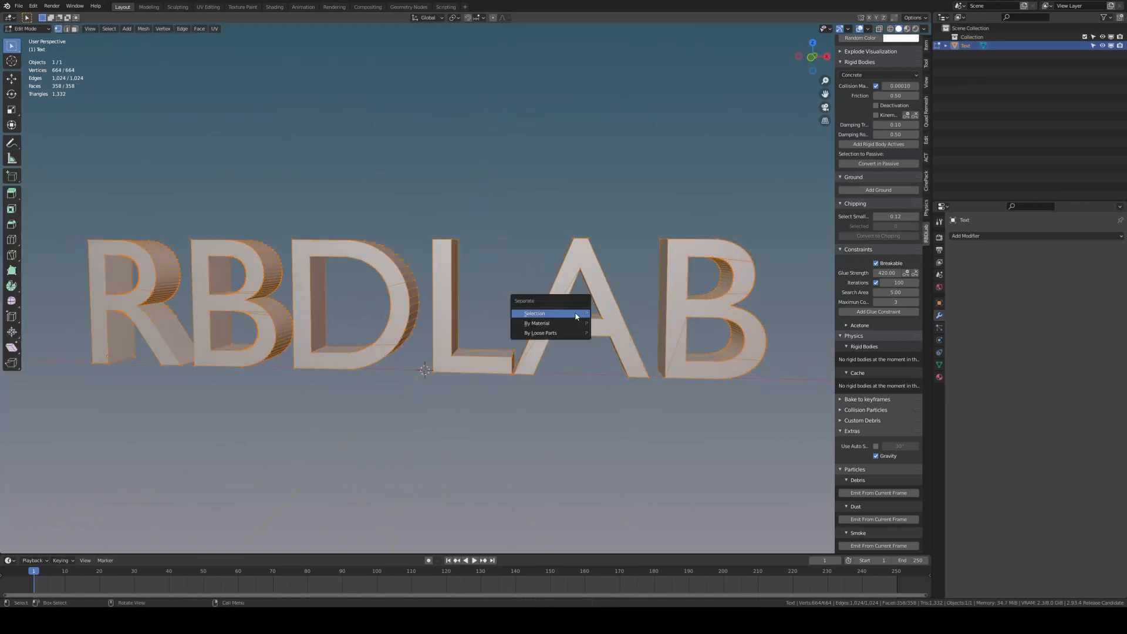
left_click(549, 333)
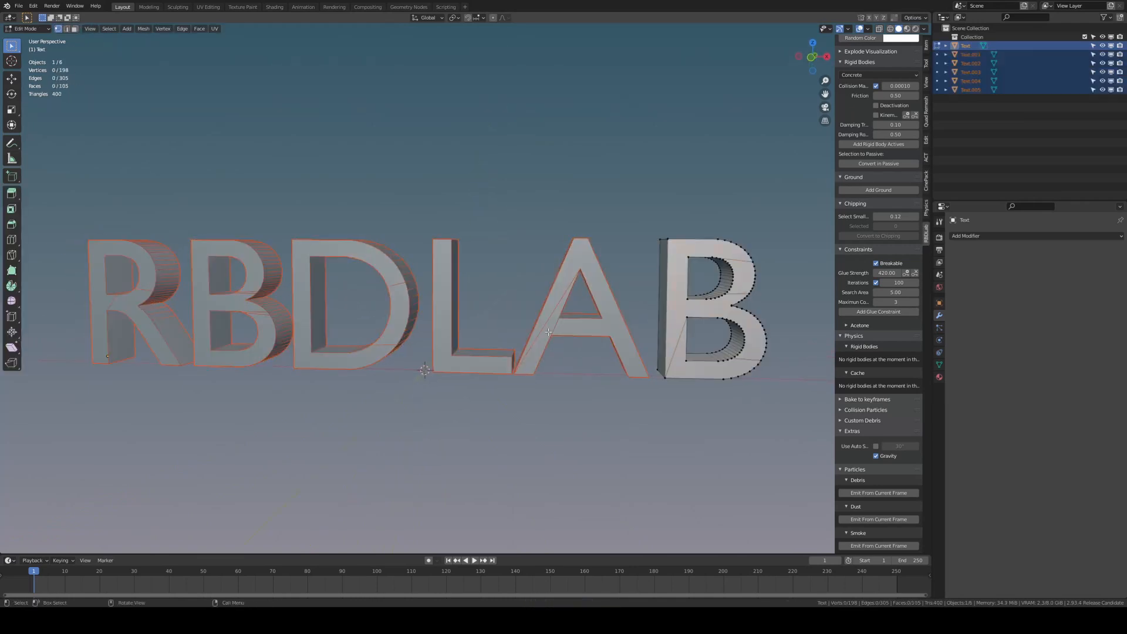
scroll(528, 305, "down", 3)
key("Tab")
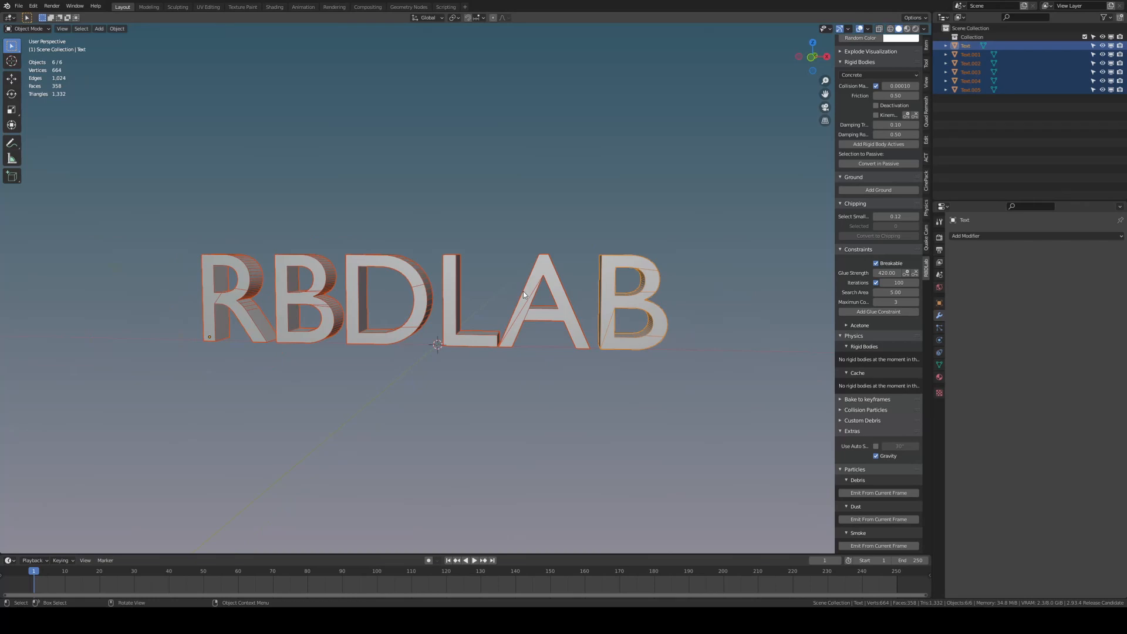
- Set the origin of all six letters to their geometry
left_click(117, 28)
mouse_move(153, 47)
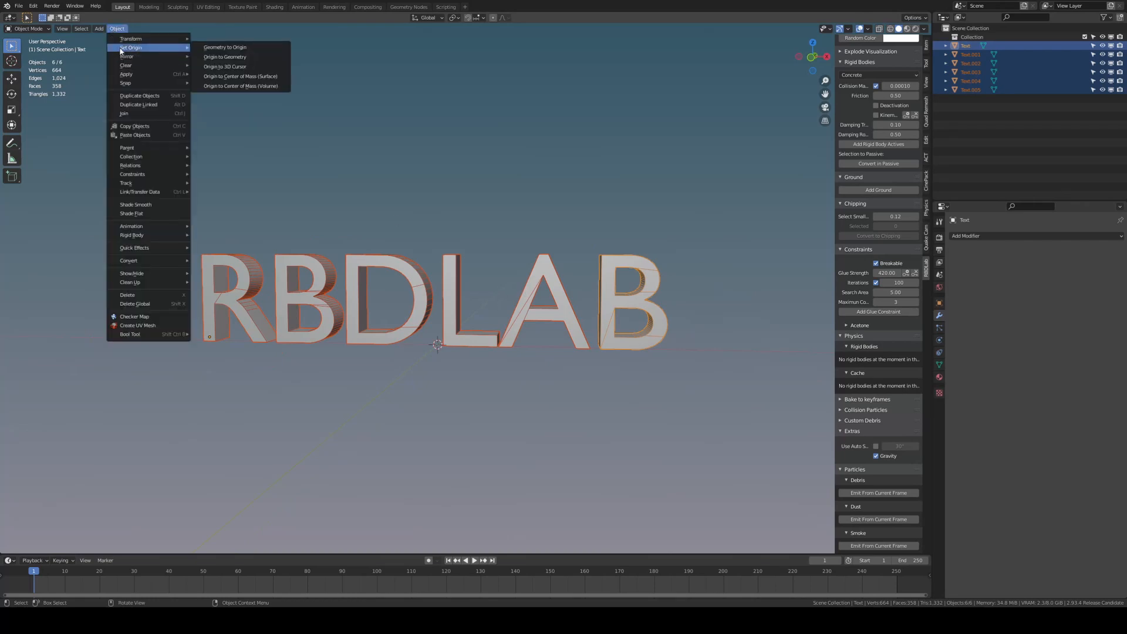
left_click(217, 57)
mouse_move(506, 303)
middle_mouse_down()
mouse_move(516, 284)
mouse_move(478, 304)
mouse_move(515, 307)
middle_mouse_up()
- Try moving the letters A and L independently of the rest of the text
left_click(515, 306)
key("g")
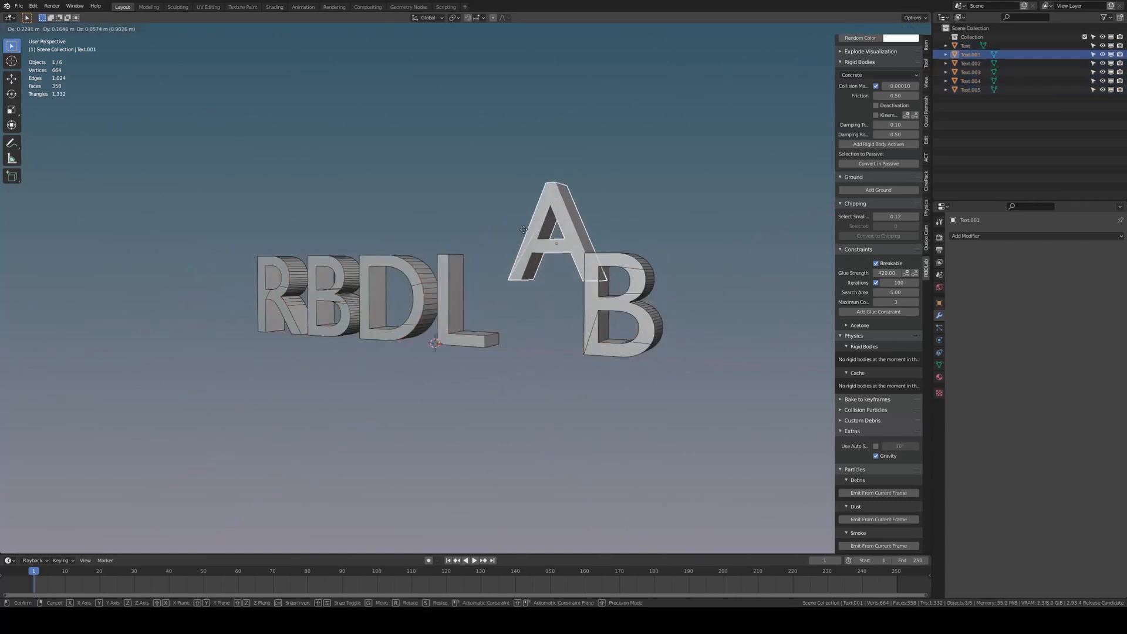
right_click(519, 275)
left_click(451, 295)
key("g")
right_click(467, 237)
- Select all six letters and scatter fracture particles through them with the RBDLab Scatter tool
middle_click_drag(446, 302, 481, 308)
key("KP_1")
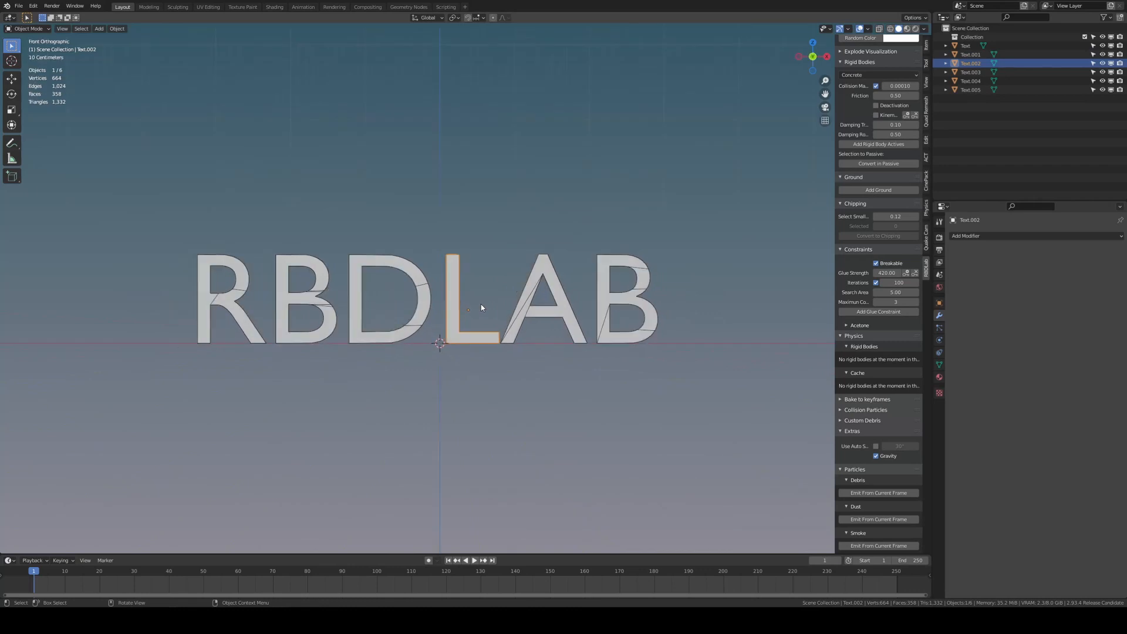
left_click(684, 249)
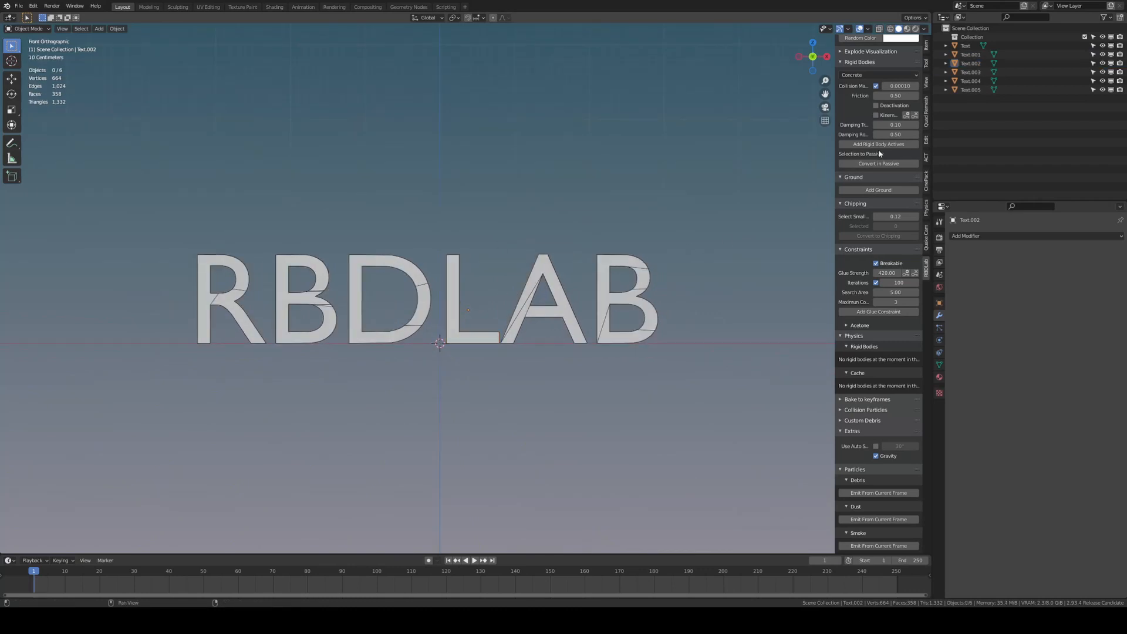
scroll(877, 156, "up", 15)
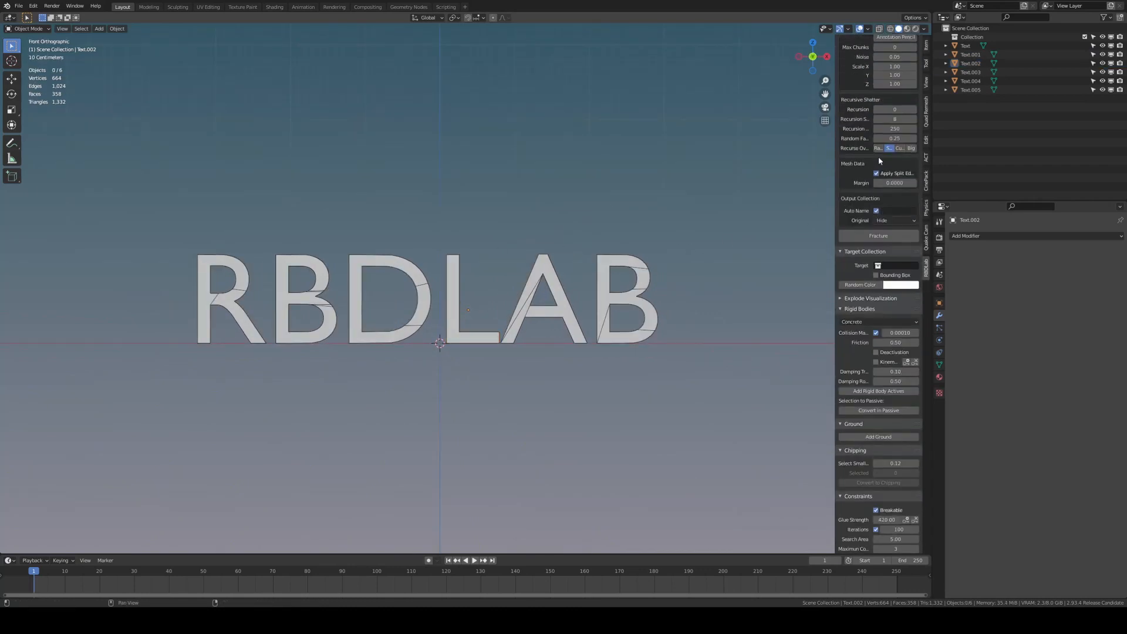
key("a")
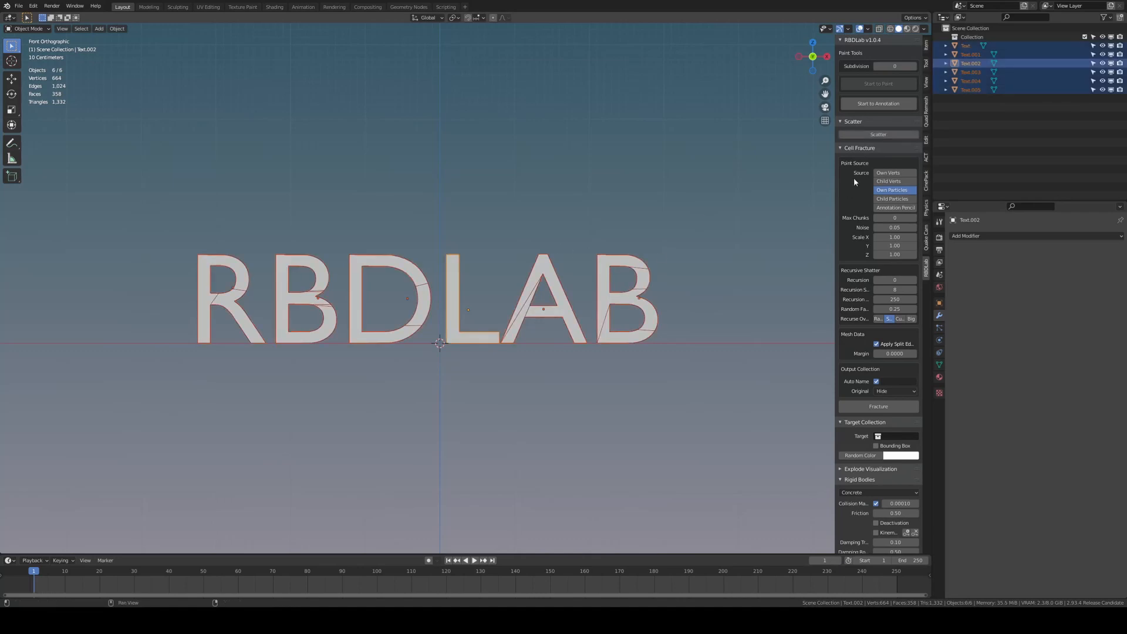
left_click(871, 134)
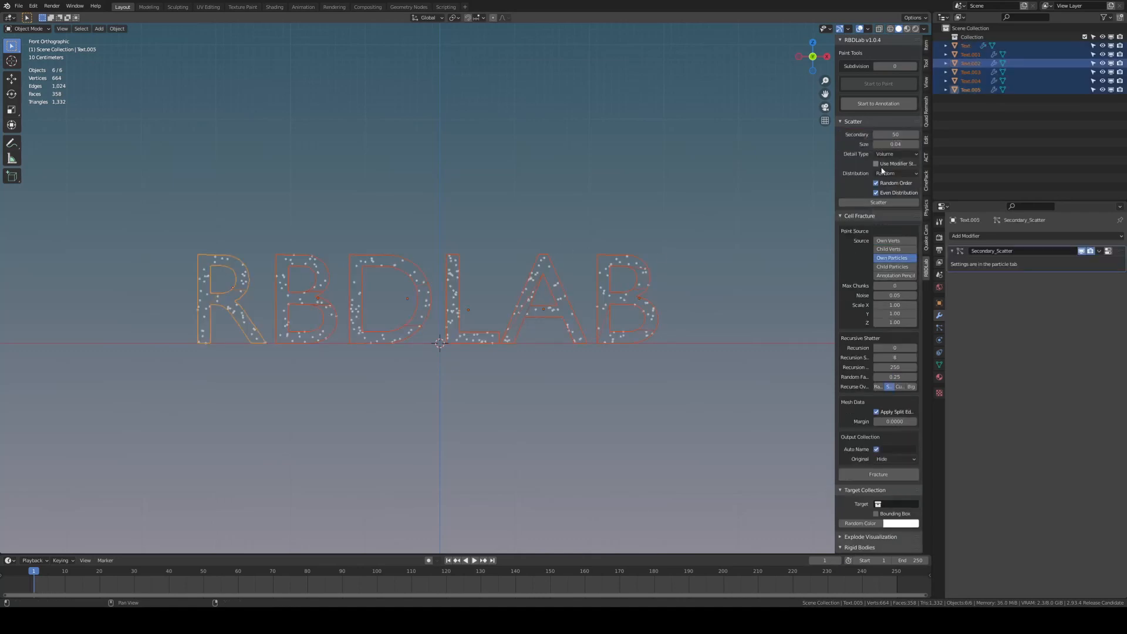
- Disable automatic naming, name the output collection TextRBD, and fracture the letters
left_click(875, 450)
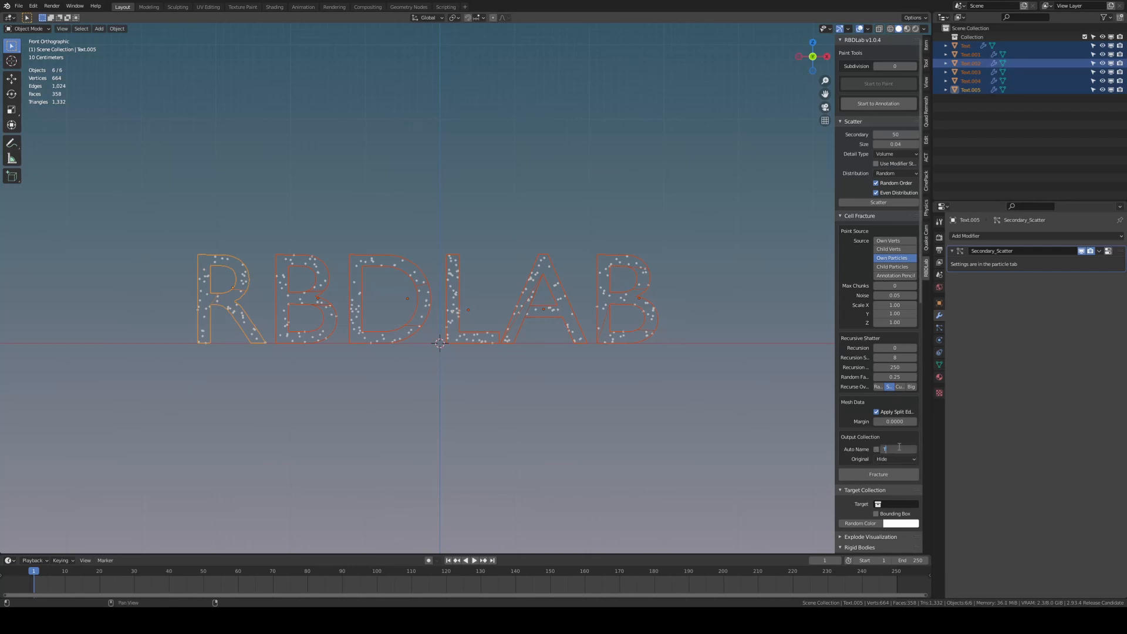
left_click(863, 474)
left_click(866, 477)
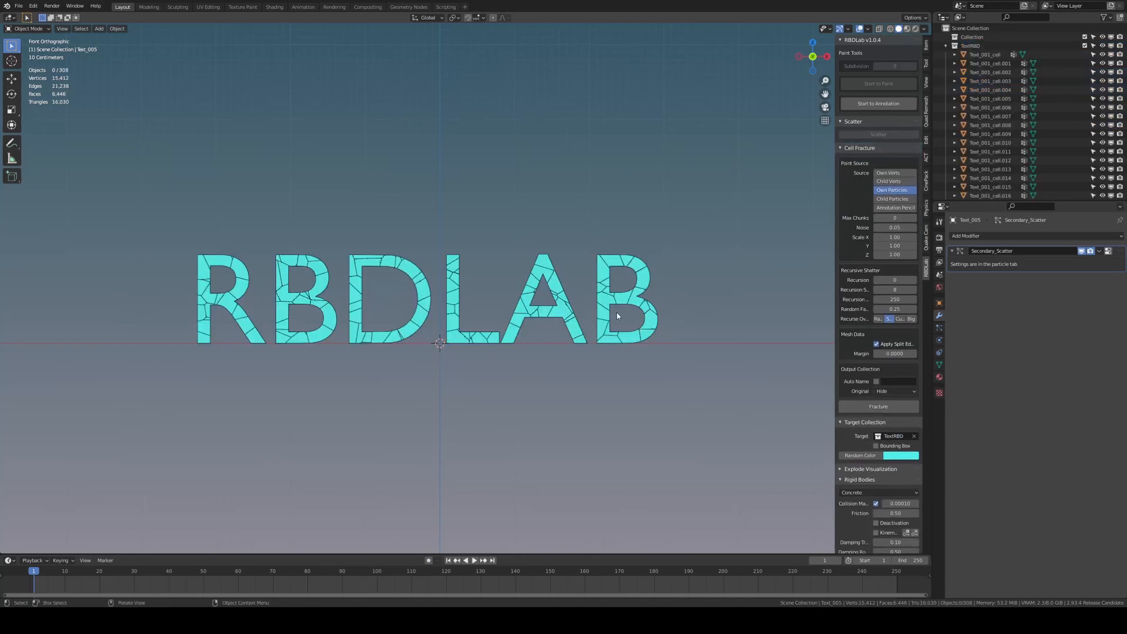
middle_click_drag(622, 299, 666, 306)
scroll(666, 306, "up", 1)
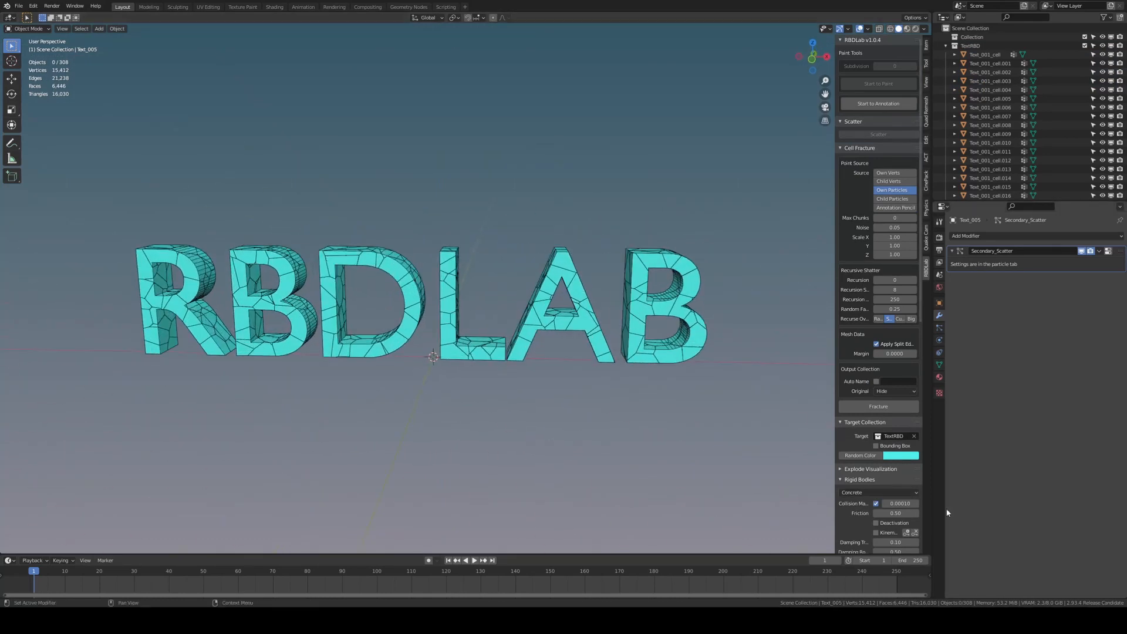
- Add active rigid bodies to the fractured letter pieces and add a ground for them
scroll(884, 417, "down", 2)
scroll(884, 418, "down", 4)
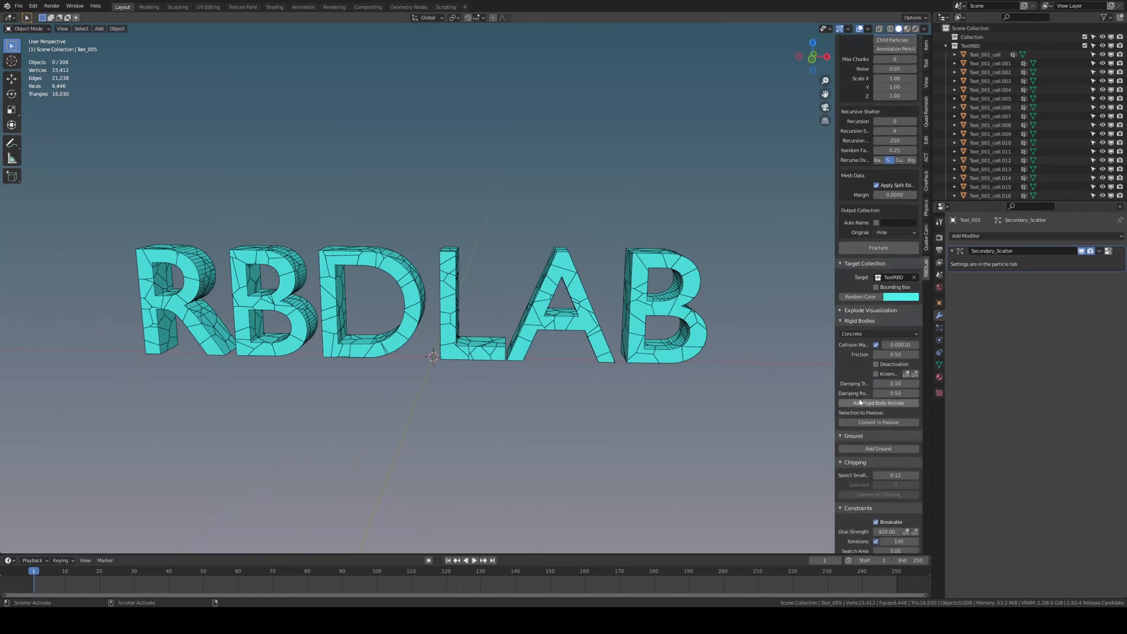
left_click(861, 403)
left_click(865, 463)
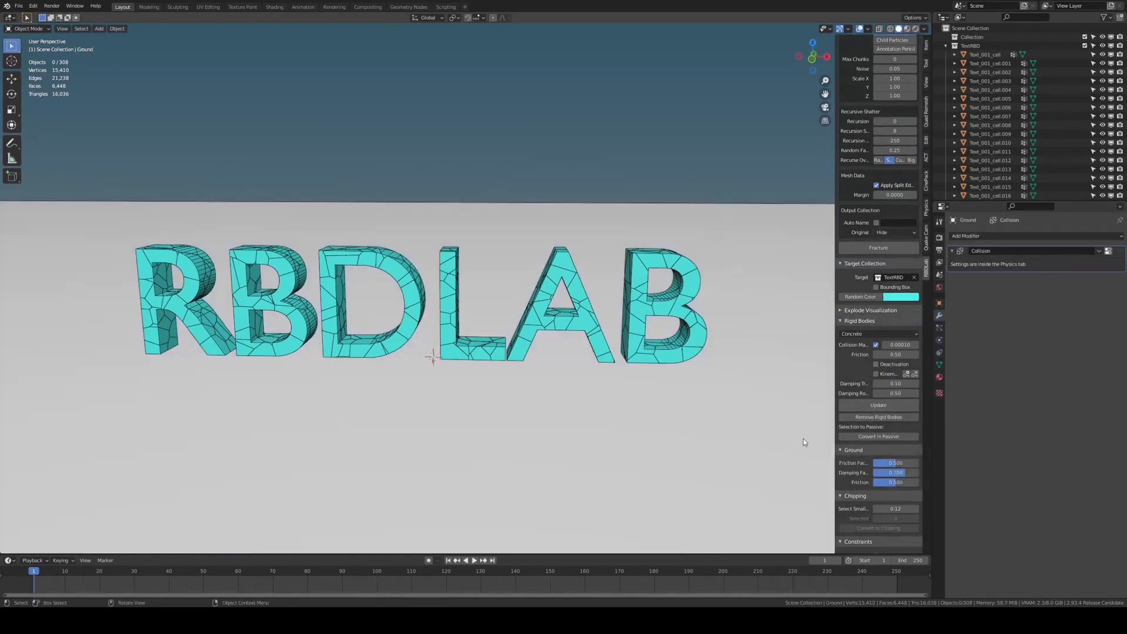
- Set the viewport shading's lighting to MatCap
left_click(924, 30)
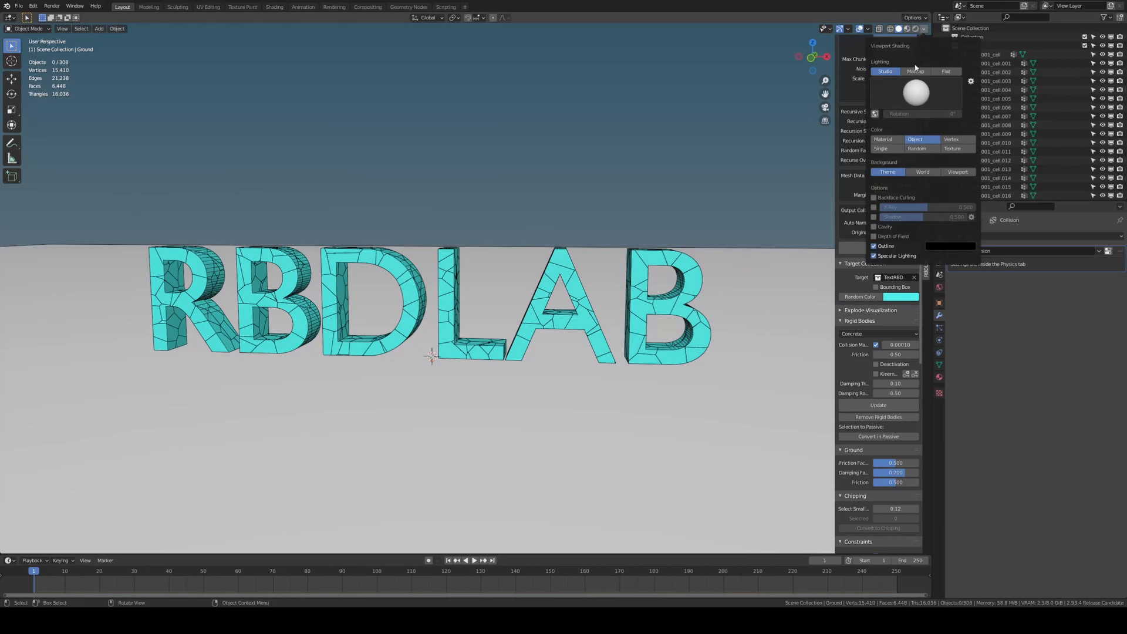
left_click(916, 69)
middle_click_drag(595, 231, 585, 239)
- Play the rigid body simulation of the fractured letters twice and return to the first frame
key("space")
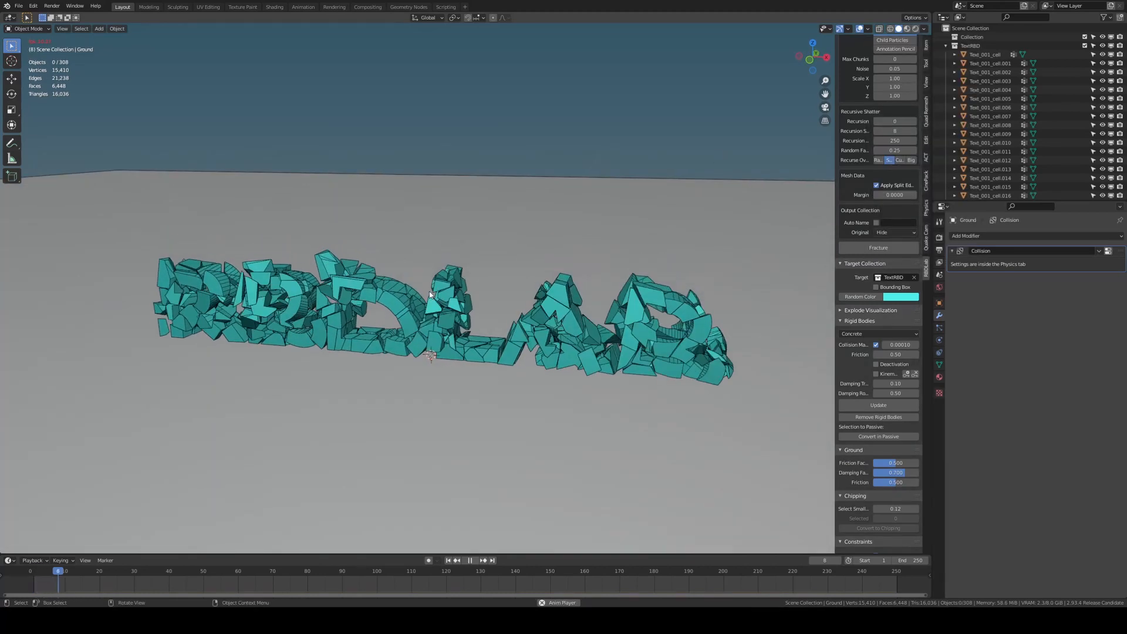
key("space")
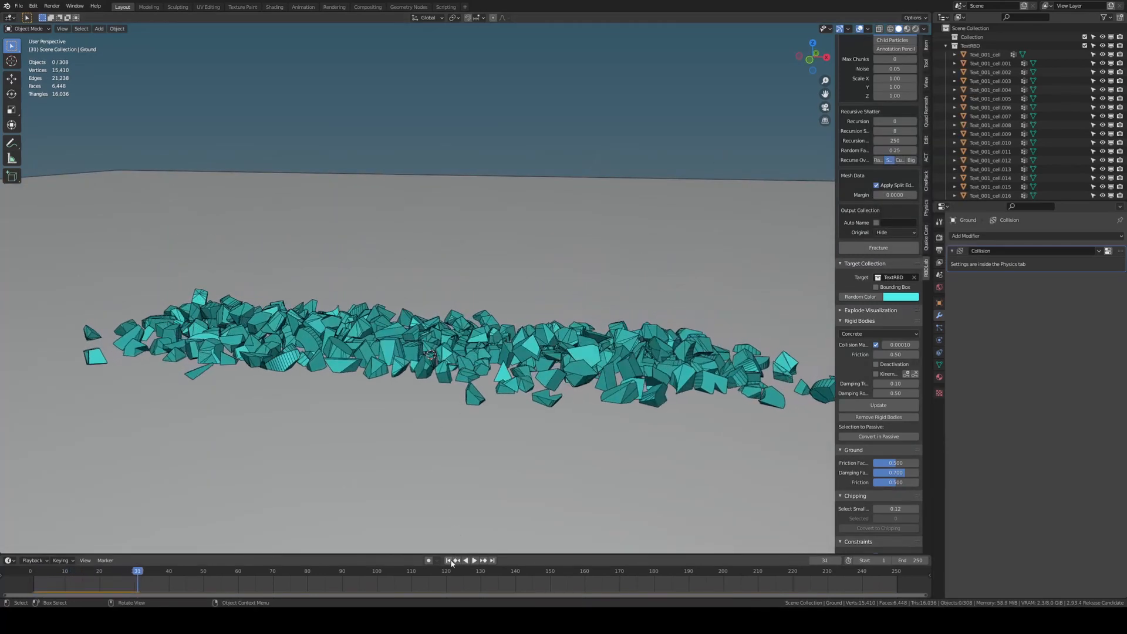
left_click(448, 560)
scroll(434, 359, "down", 3)
key("space")
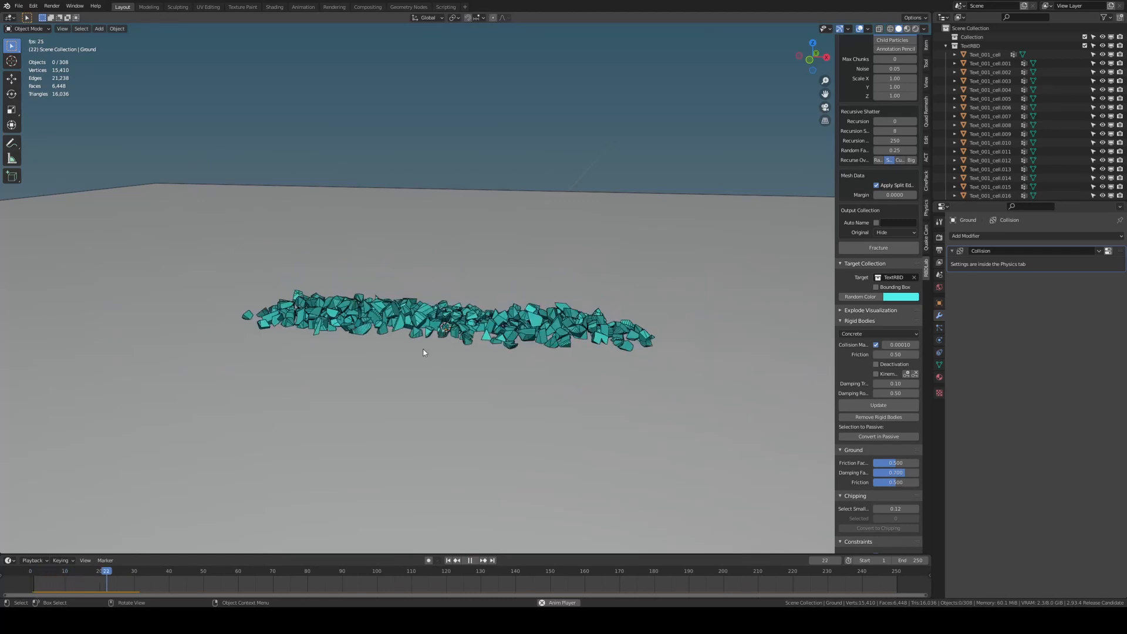
key("space")
left_click(449, 559)
middle_click_drag(450, 402, 495, 350)
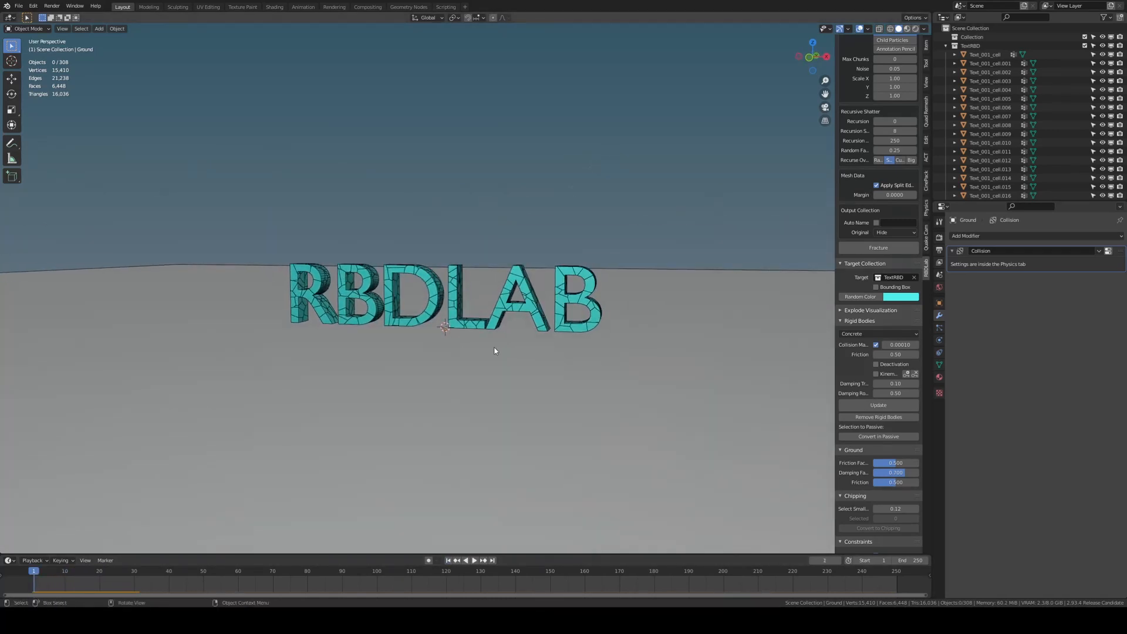
- Enable Kinematic for the letter pieces, update their rigid bodies, and play the simulation to check them
scroll(873, 330, "down", 3)
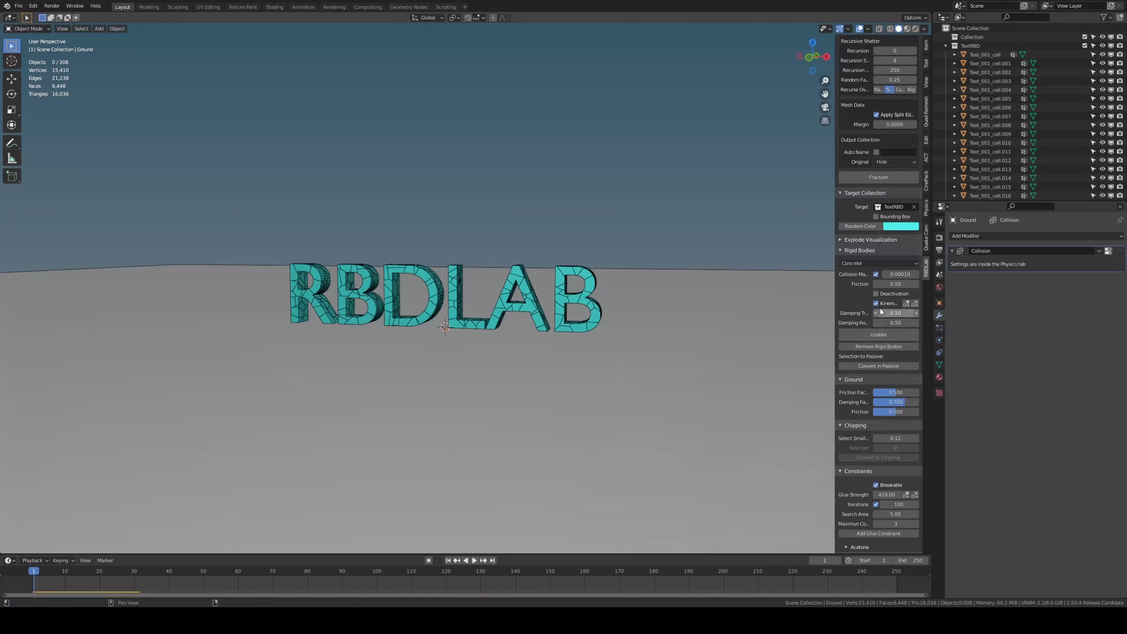
left_click(874, 334)
key("space")
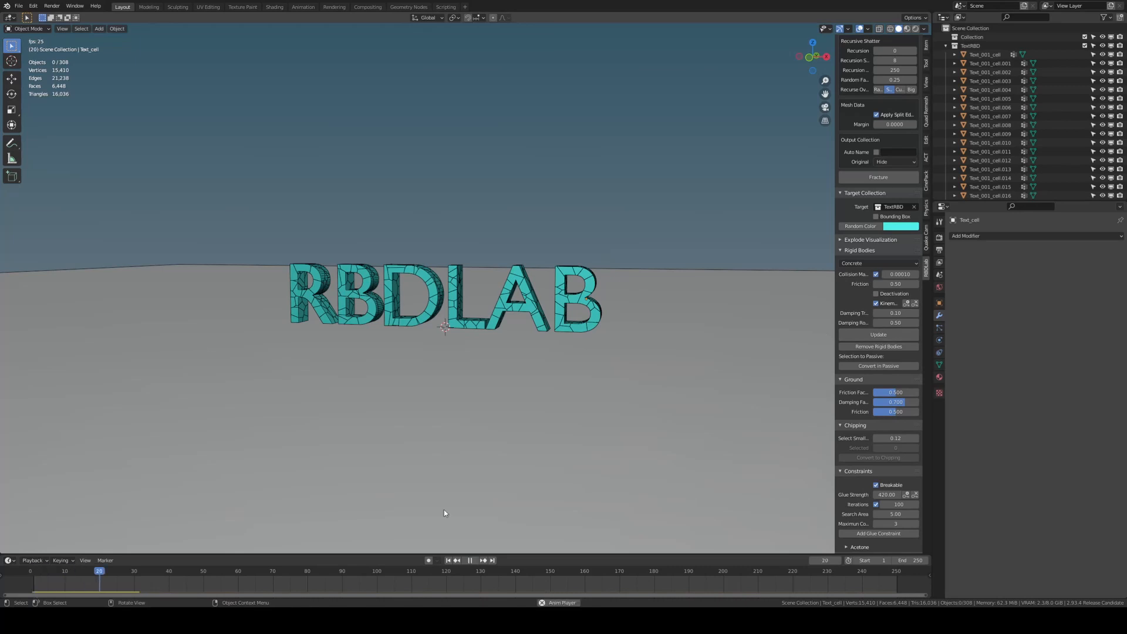
key("Escape")
- Add a UV sphere, scale it down to a small ball, and place it beside the letter R in front view
key("KP_1")
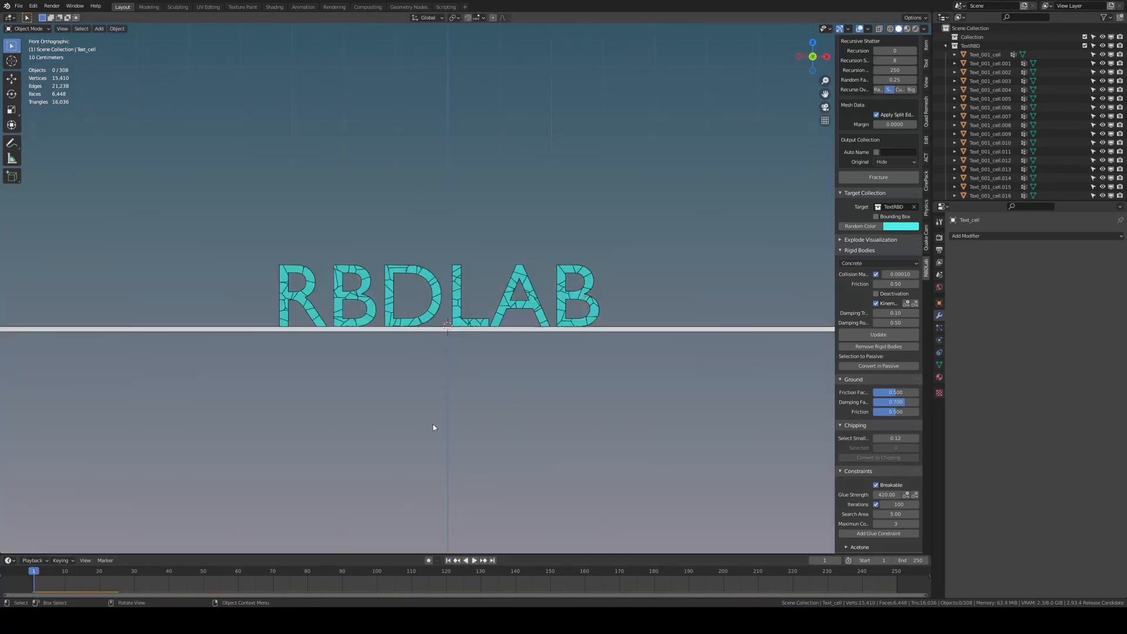
key("shift+a")
mouse_move(395, 133)
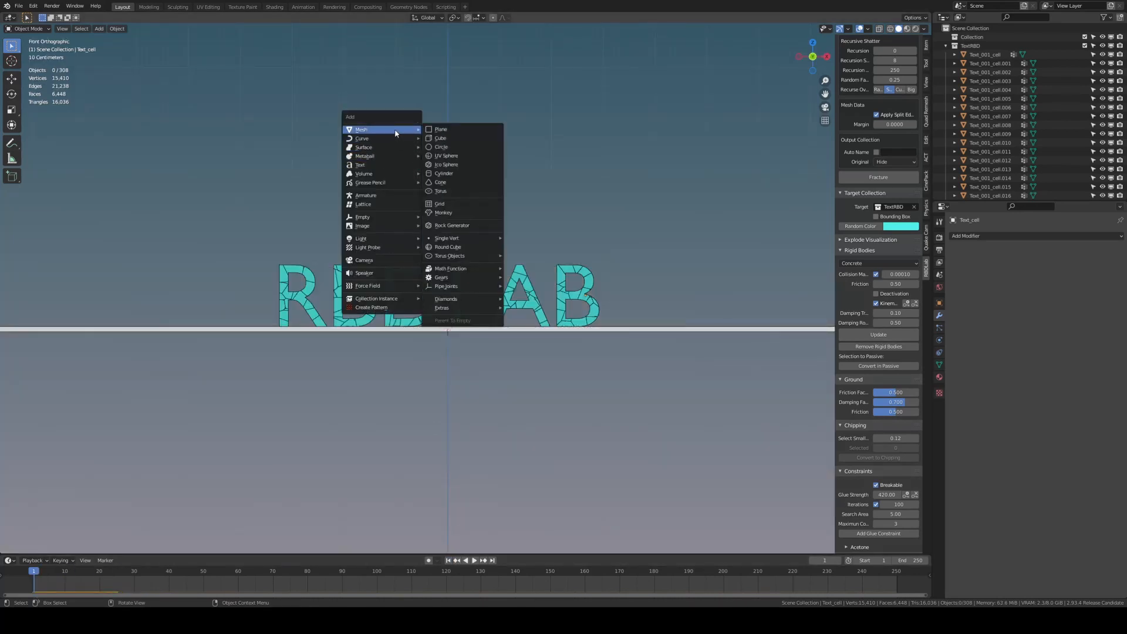
left_click(446, 156)
key("s")
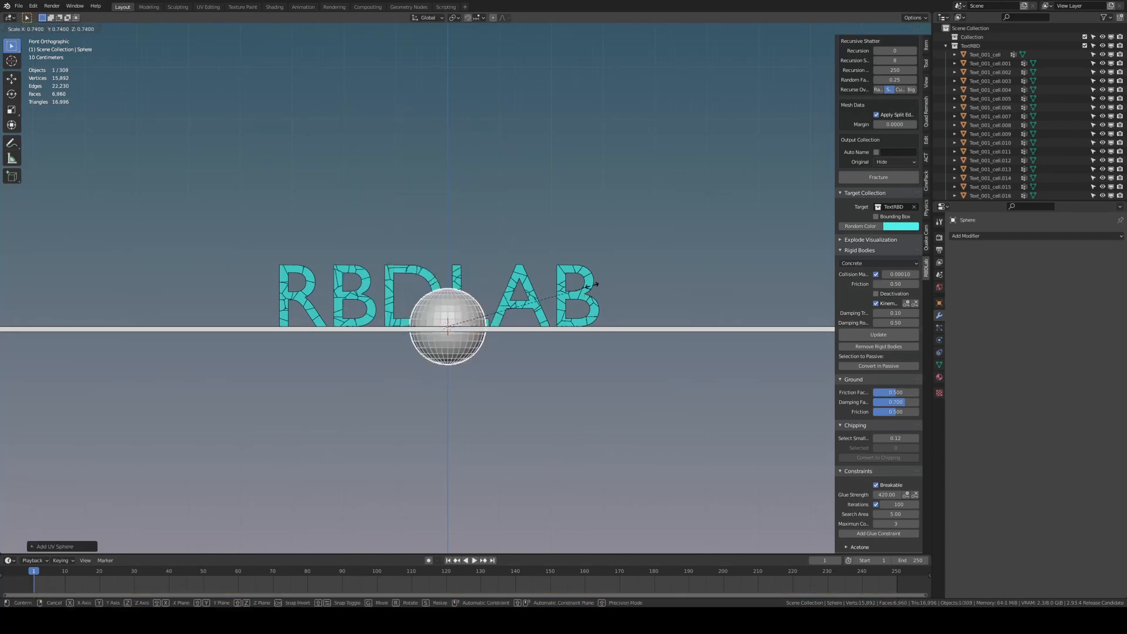
left_click(481, 329)
key("g")
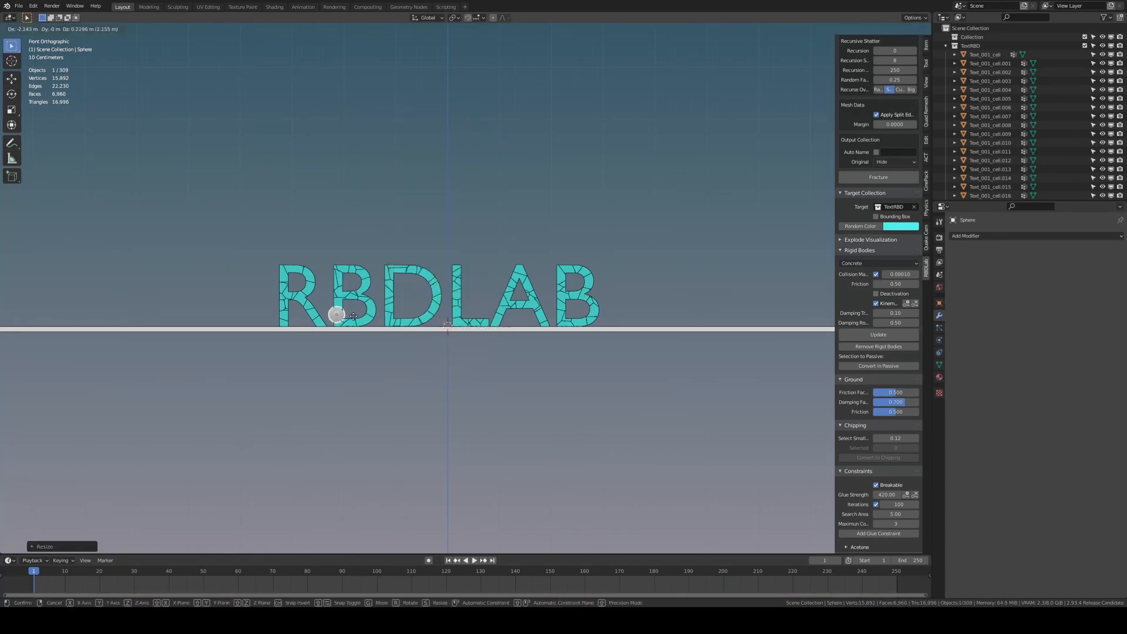
left_click(244, 296)
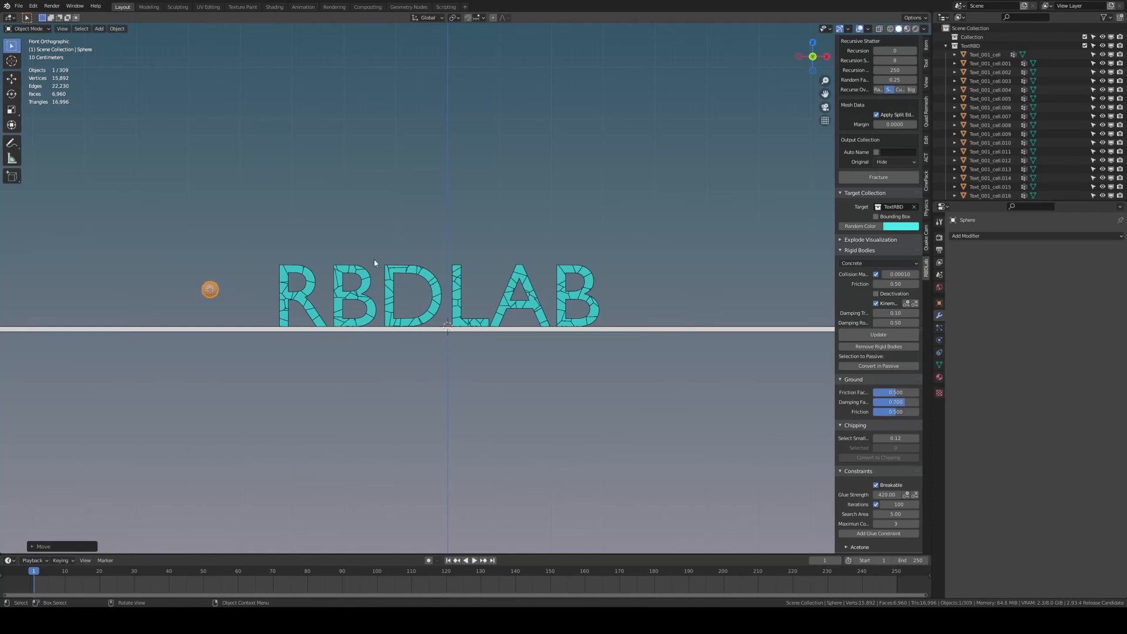
- Keyframe the sphere's location at frames 1 and 40, apply its scale, and make it an active rigid body with Animated enabled
key("i")
key("Escape")
key("ctrl+a")
left_click(382, 255)
left_click(940, 339)
left_click(1062, 255)
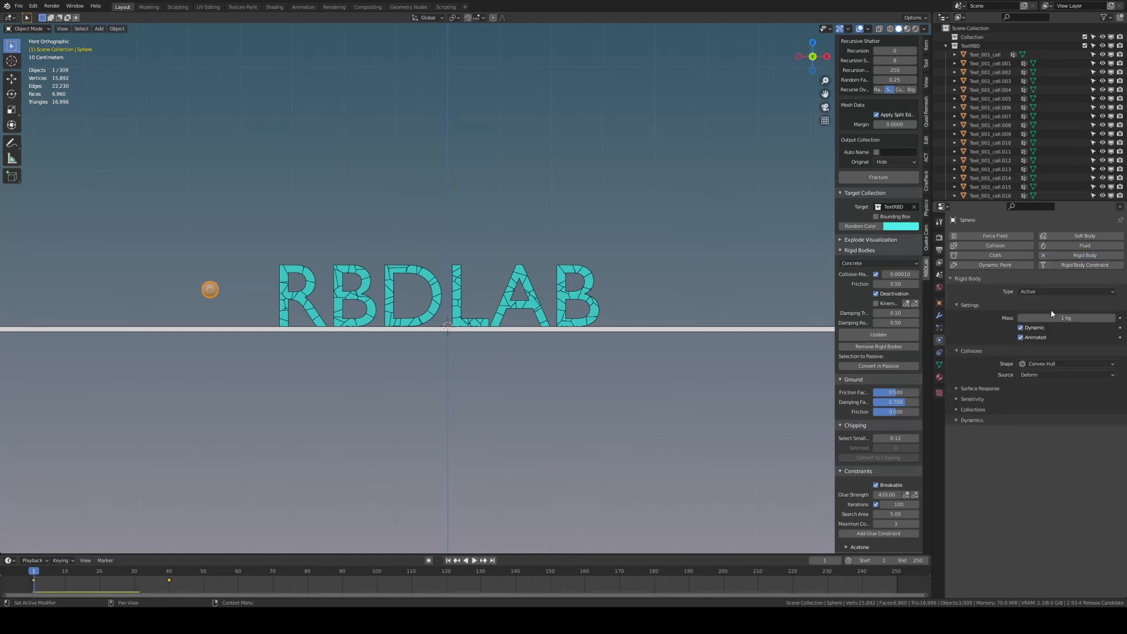
- Keyframe the sphere's Animated setting as on at frame 35 and off at frame 36
key("space")
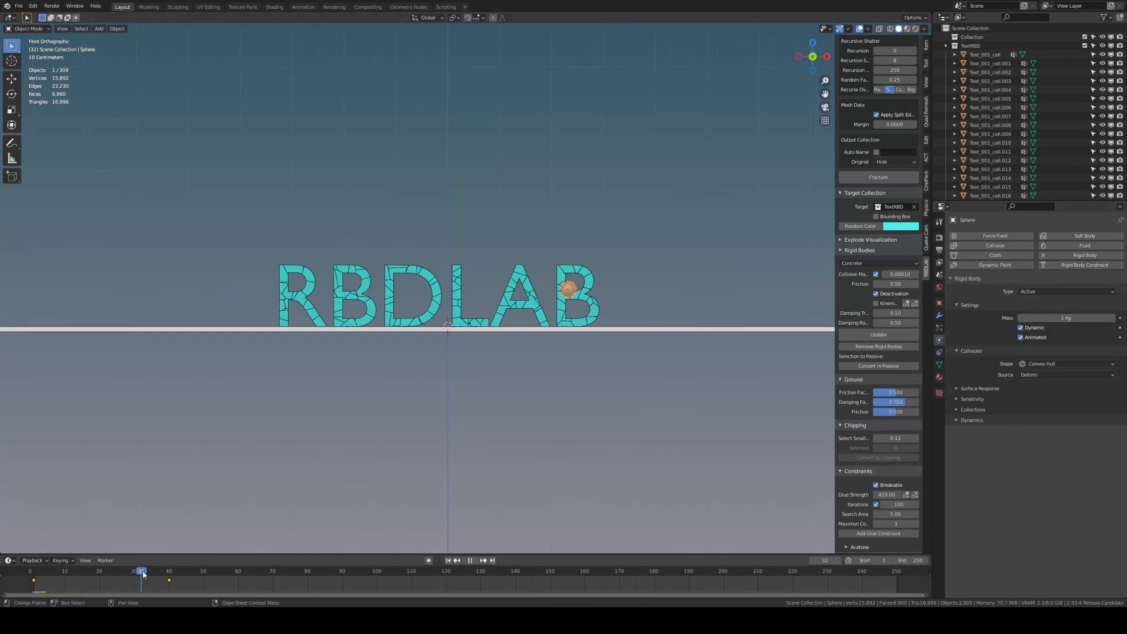
key("space")
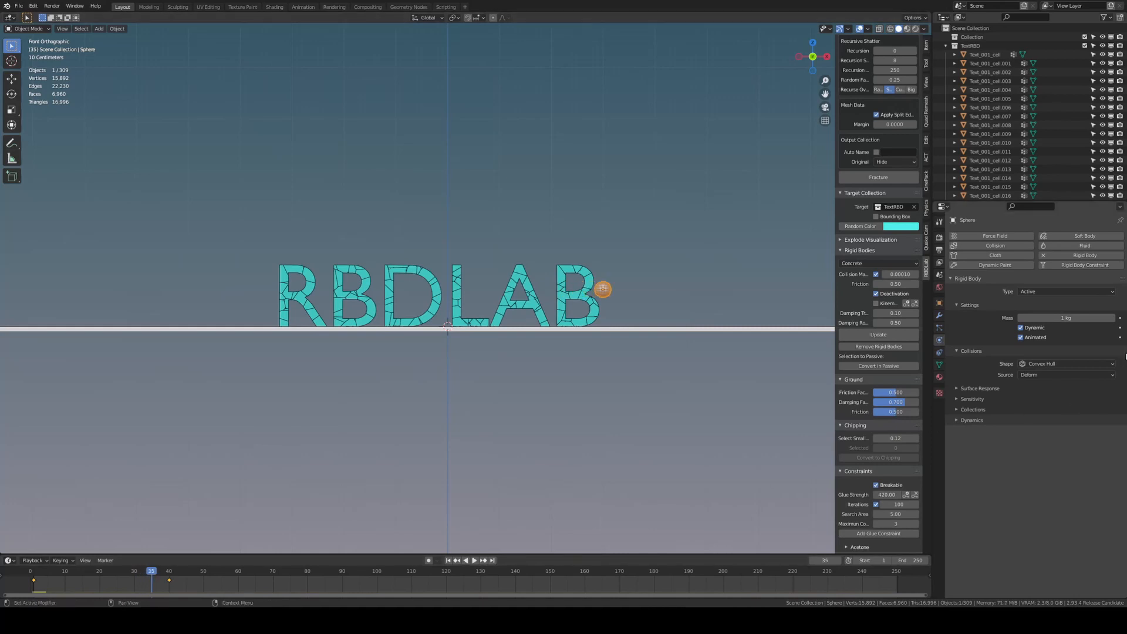
left_click(1120, 337)
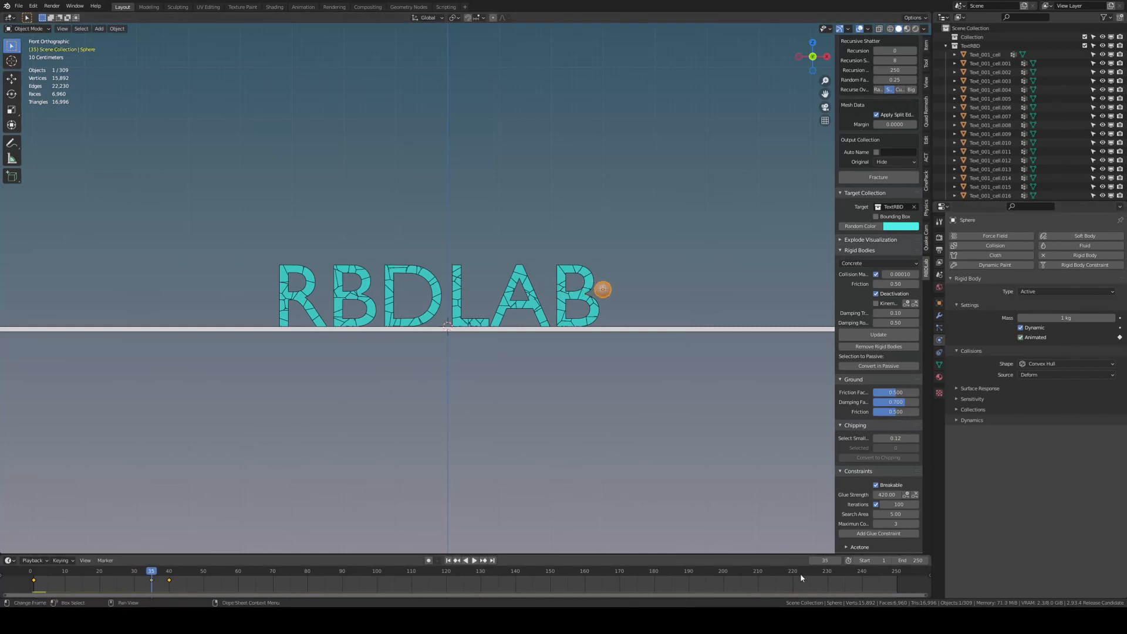
left_click(837, 561)
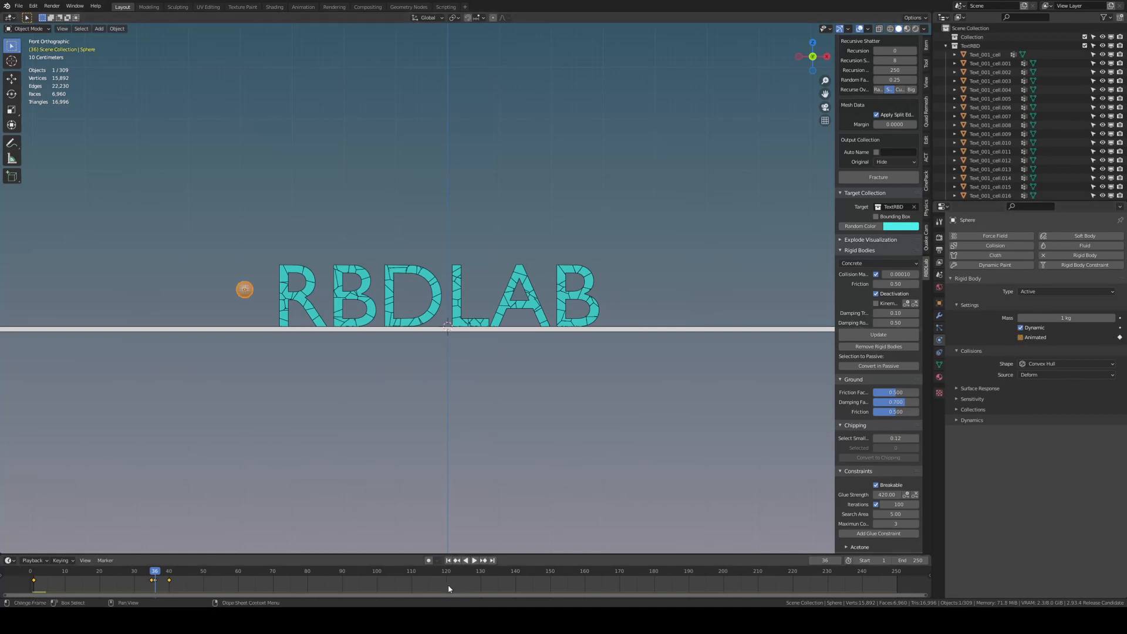
- Play the sphere's collision with the letters, scrub through frames 11 to 21, and return to the first frame
left_click(448, 560)
key("space")
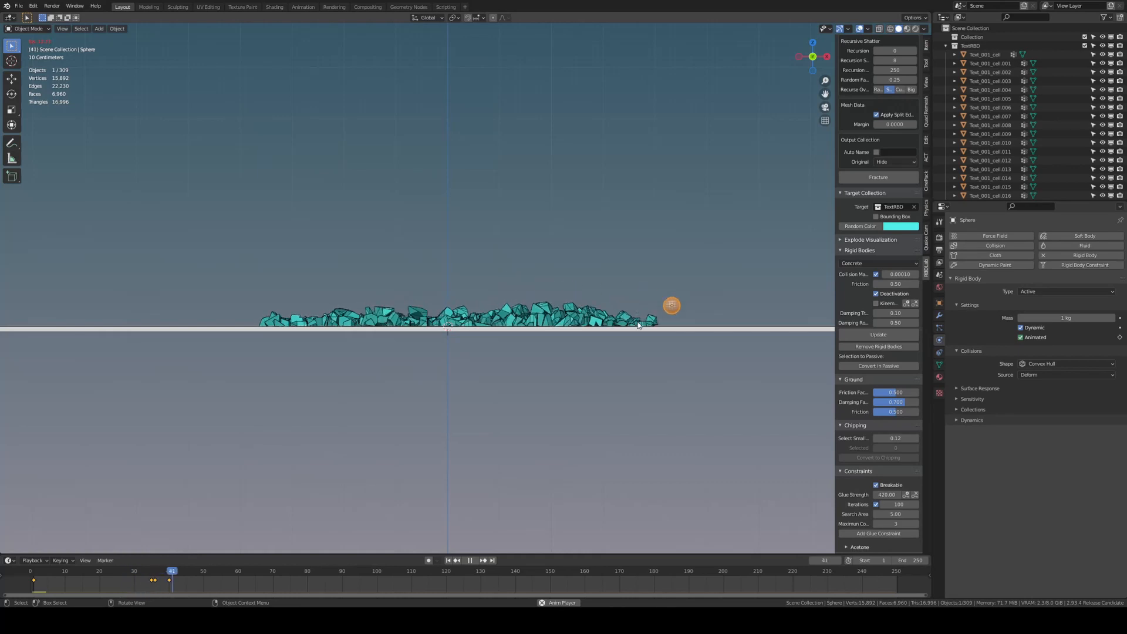
key("space")
key("ctrl+shift+space")
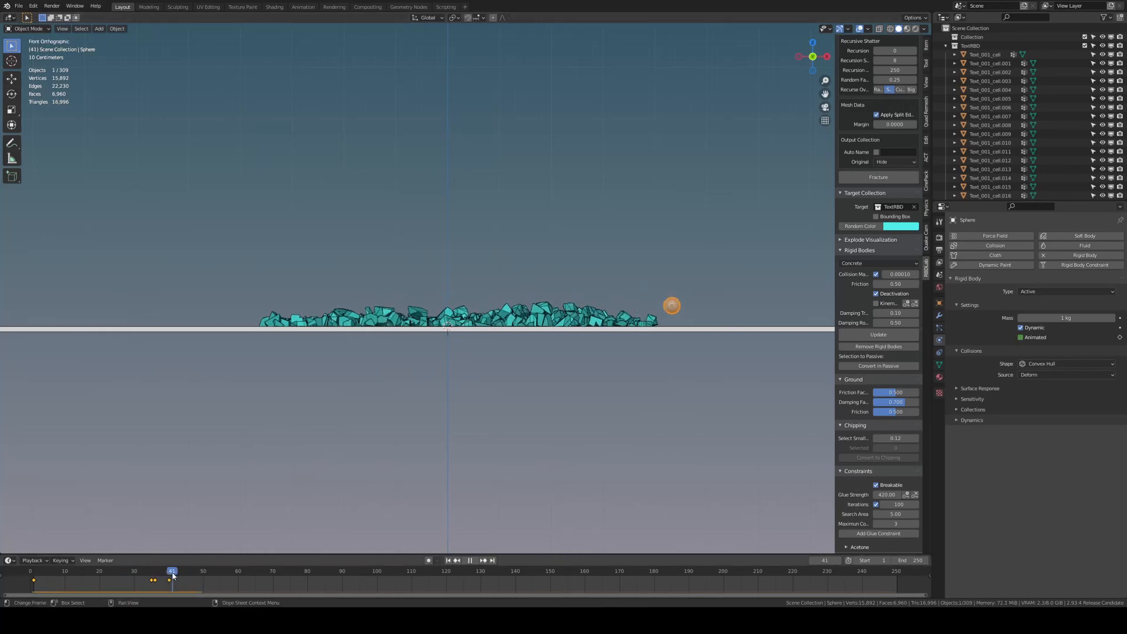
mouse_move(81, 578)
left_mouse_down()
mouse_move(47, 578)
mouse_move(69, 578)
left_mouse_up()
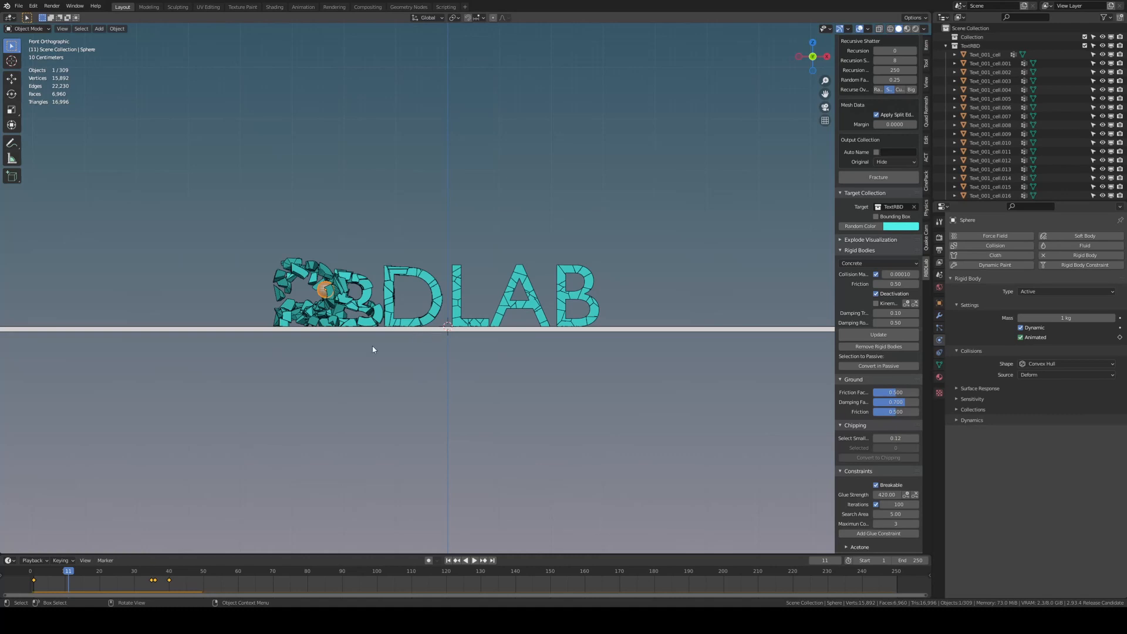
left_click_drag(73, 577, 103, 573)
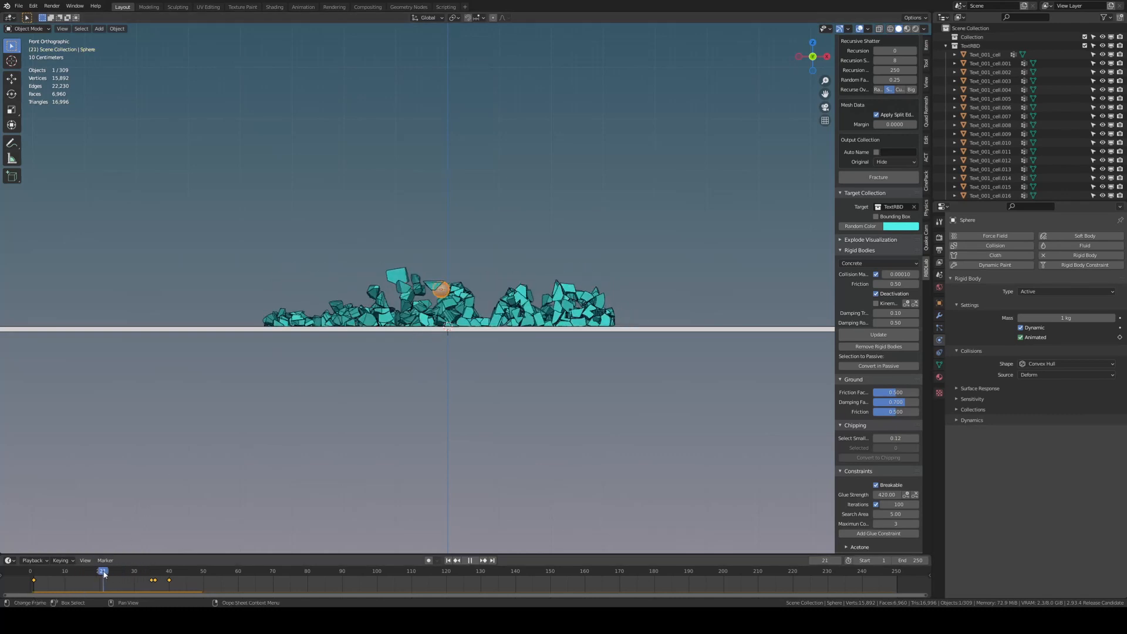
left_click(448, 560)
- Add a cube at the letters, raise it along Z, and narrow it along Y in top view
key("shift+a")
mouse_move(399, 170)
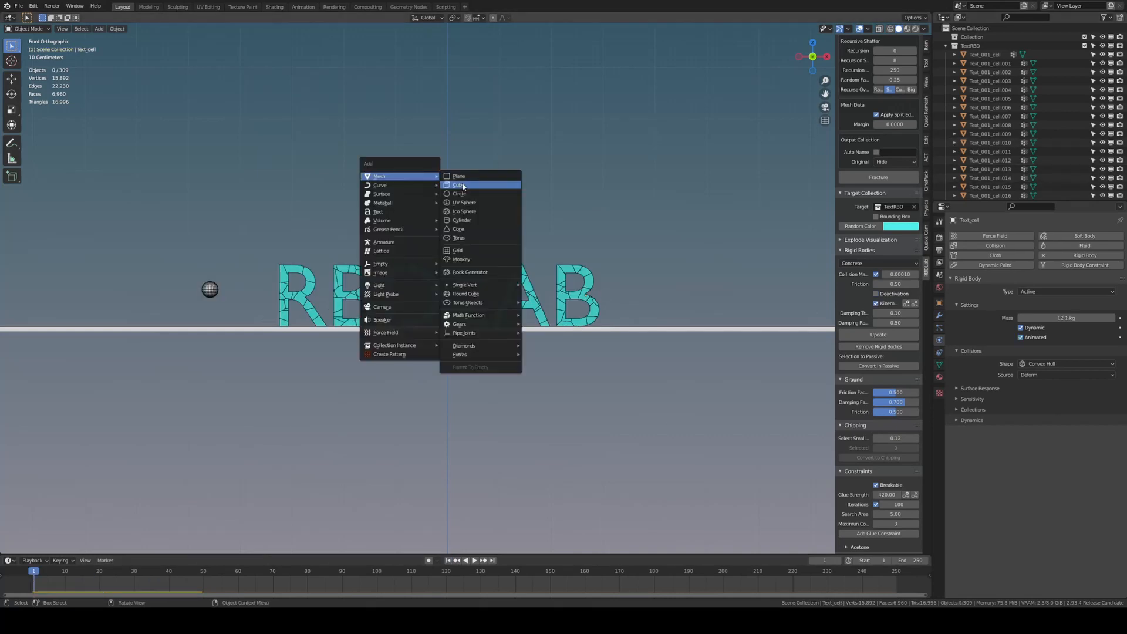
left_click(481, 183)
key("g")
key("z")
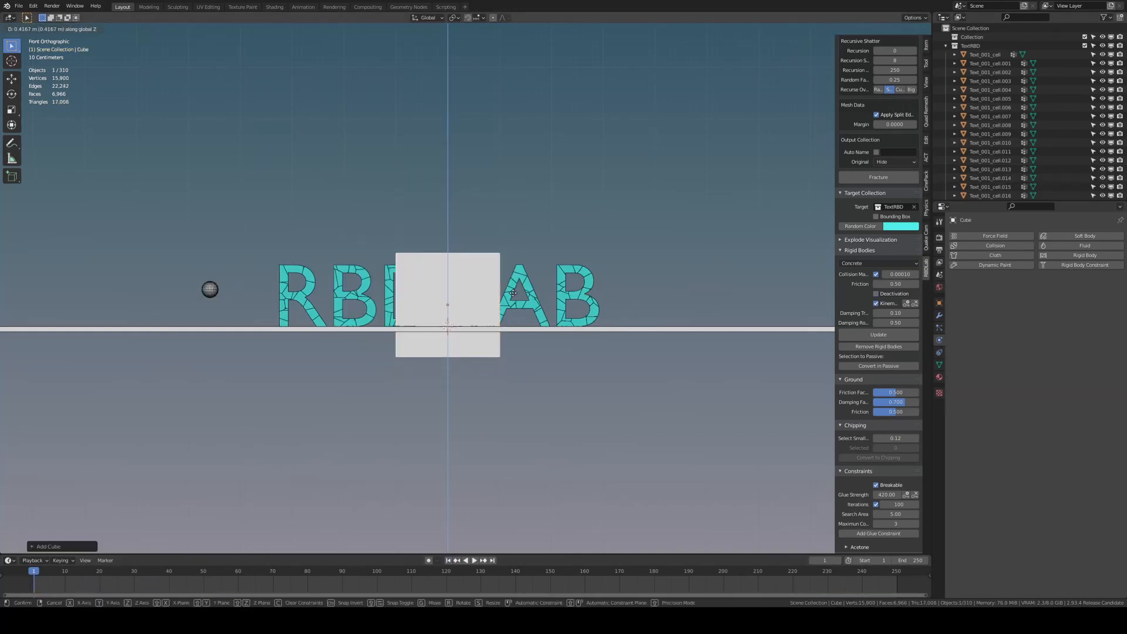
left_click(519, 288)
key("KP_7")
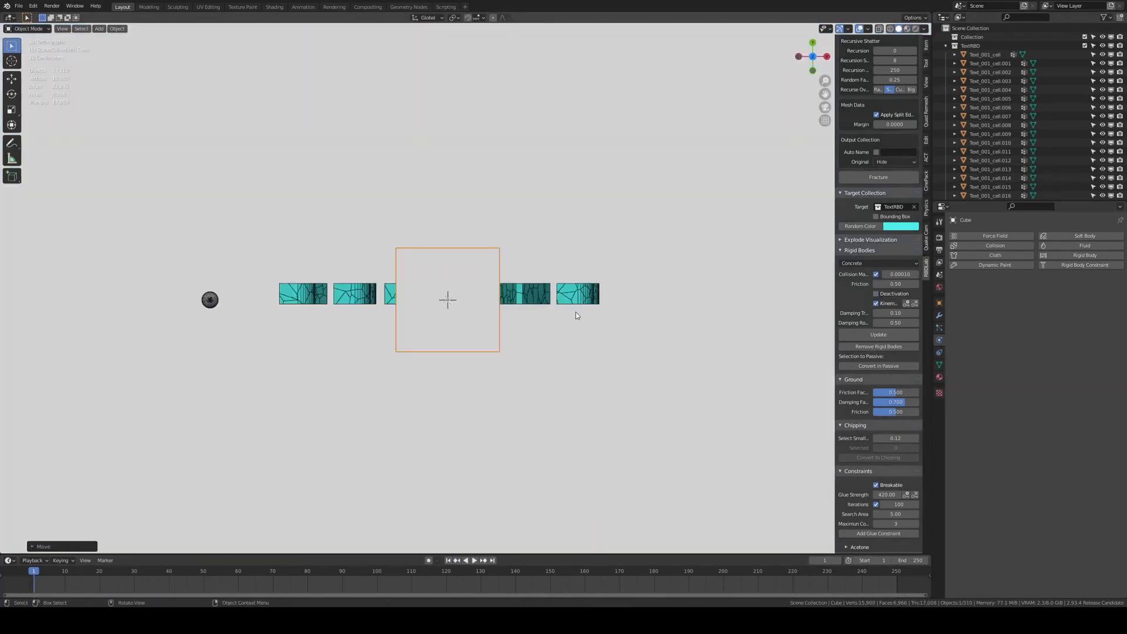
key("s")
key("y")
left_click(512, 313)
- Thin the cube along X, place it between the sphere and the letter R, and apply its scale
key("g")
key("x")
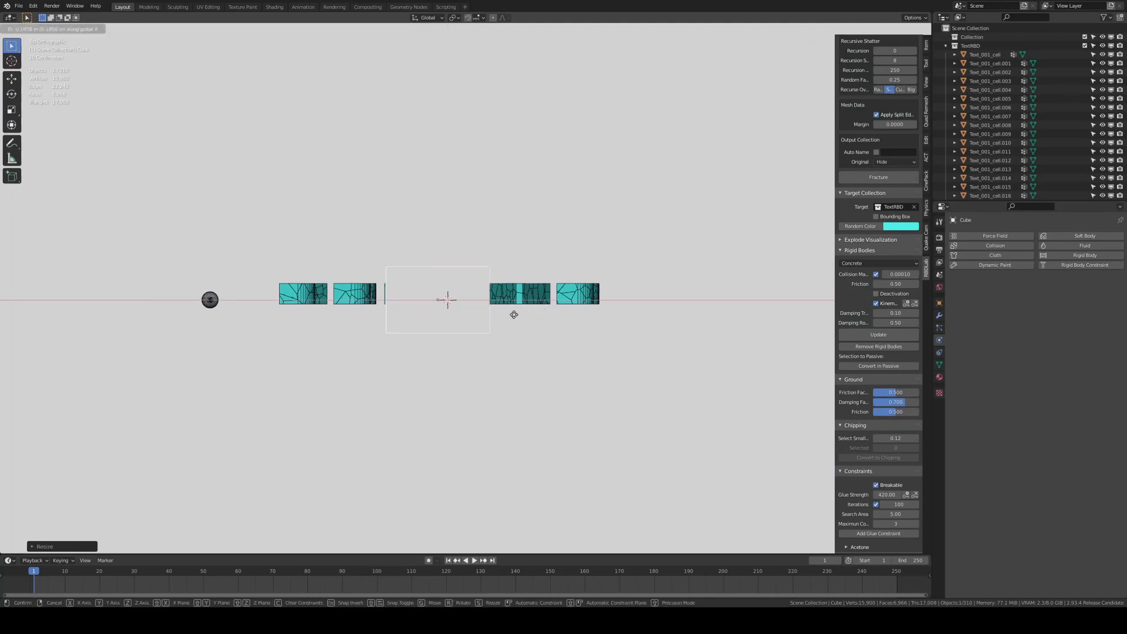
left_click(320, 313)
key("s")
key("x")
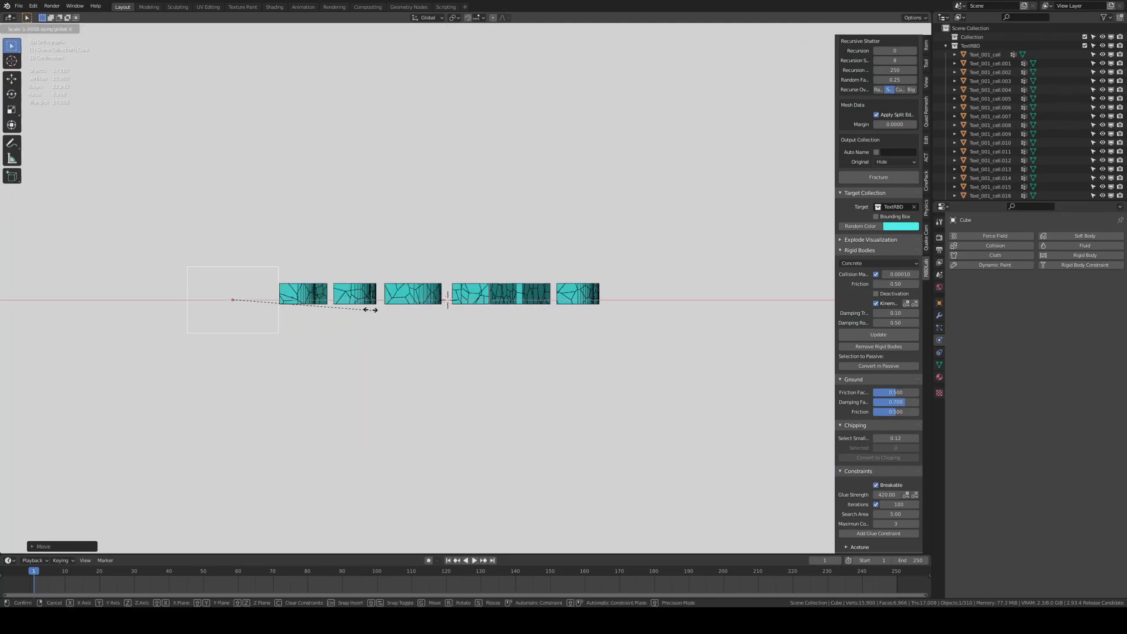
left_click(268, 305)
key("g")
key("x")
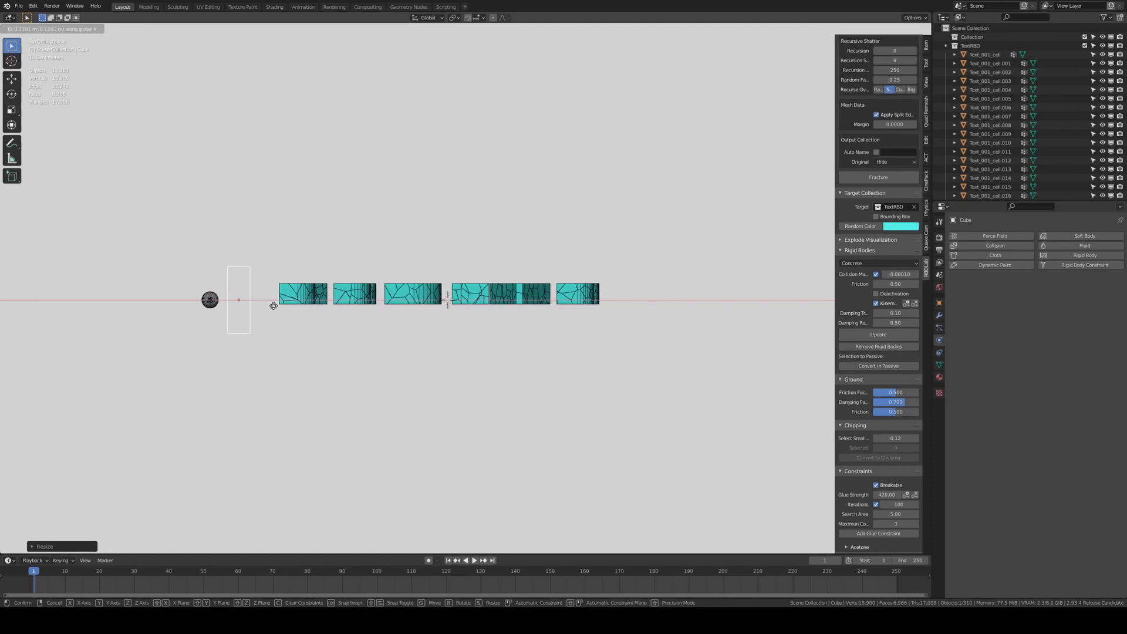
left_click(280, 305)
key("ctrl+a")
left_click(281, 305)
- Keyframe the cube's location at frames 1 and 34 so it sweeps across the letters ahead of the sphere
key("KP_1")
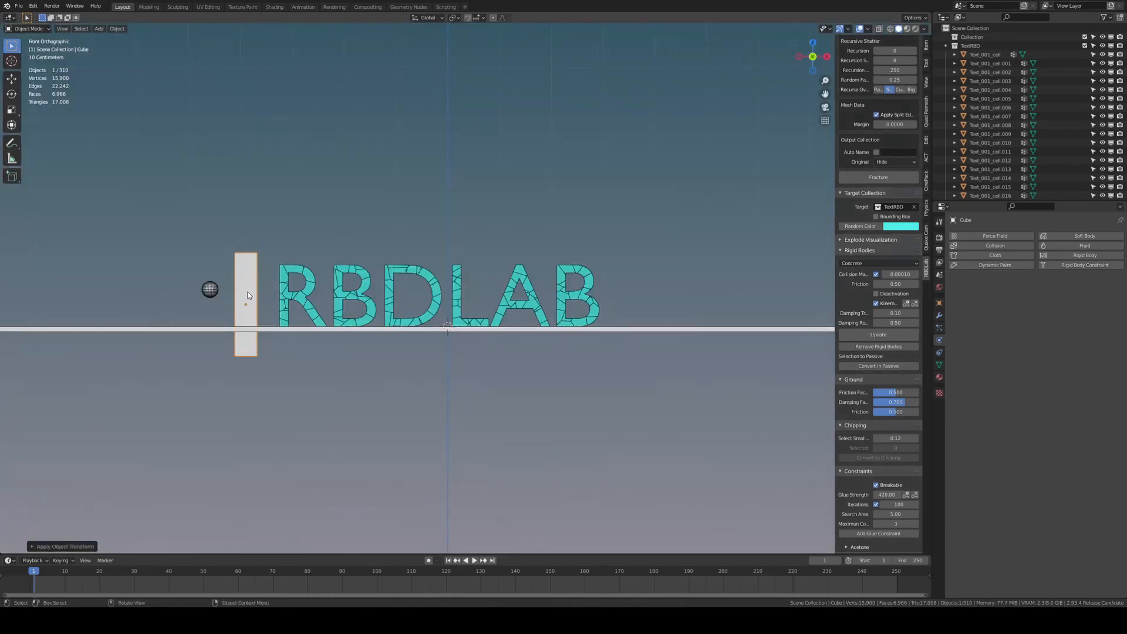
key("i")
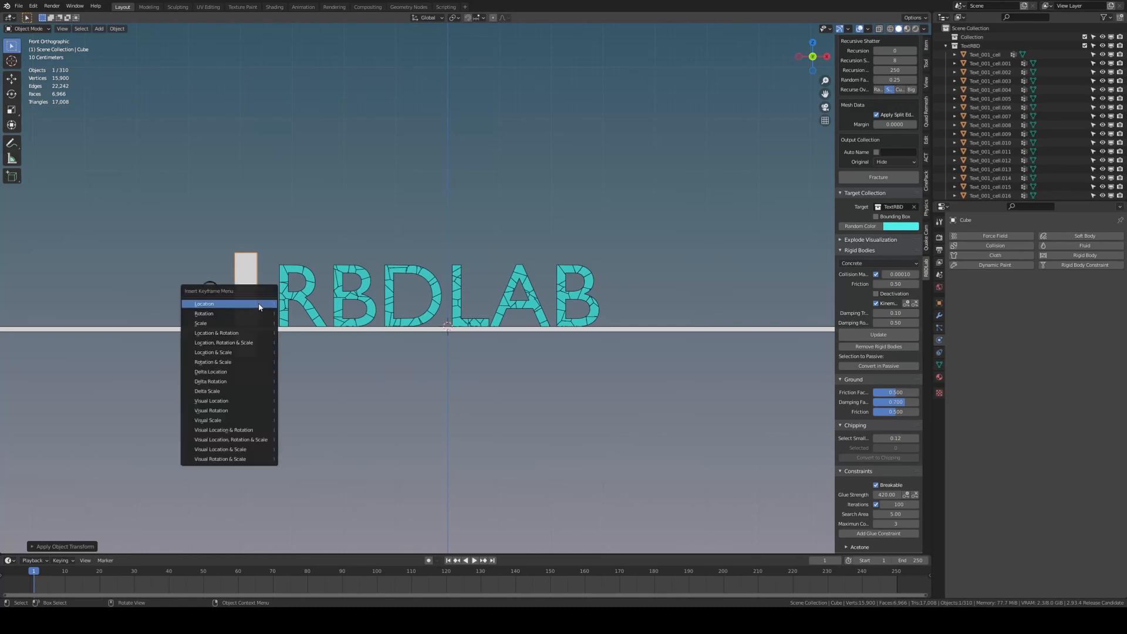
left_click(258, 303)
- Set the cube as the Acetone helper, increase the Acetone substeps, and start recording the simulation
scroll(868, 360, "down", 5)
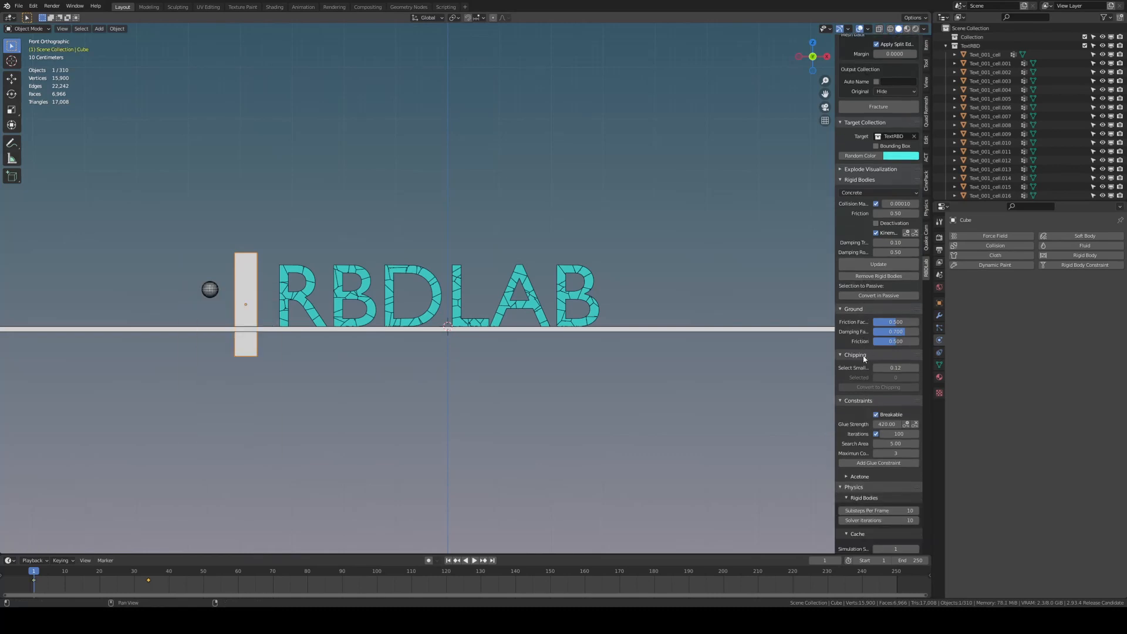
left_click(855, 424)
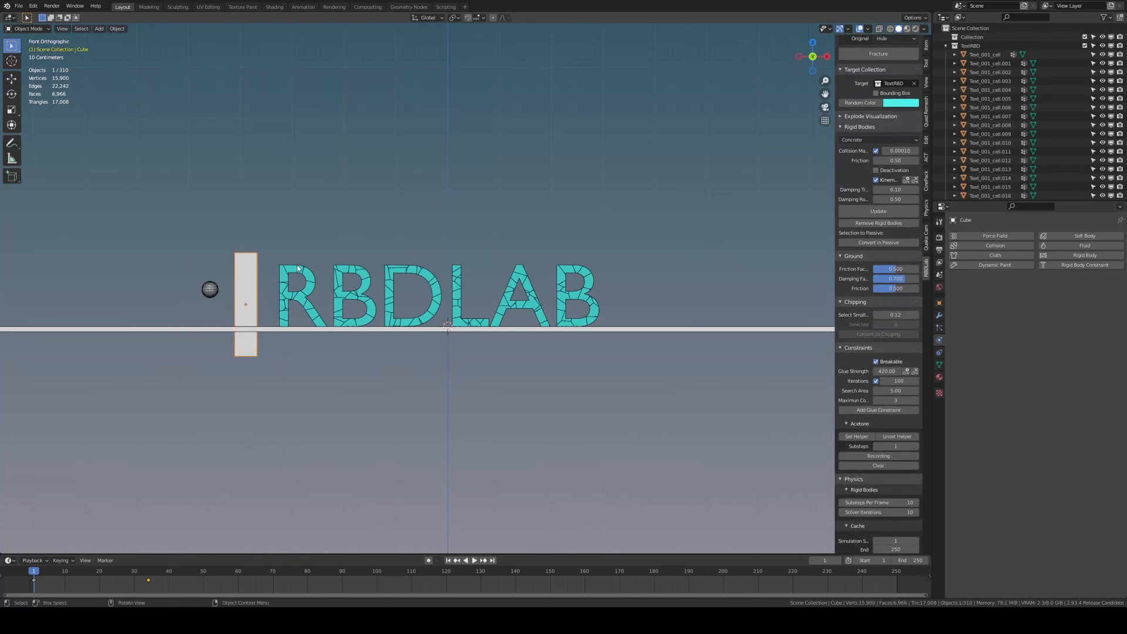
middle_click_drag(298, 269, 281, 271)
left_click(857, 436)
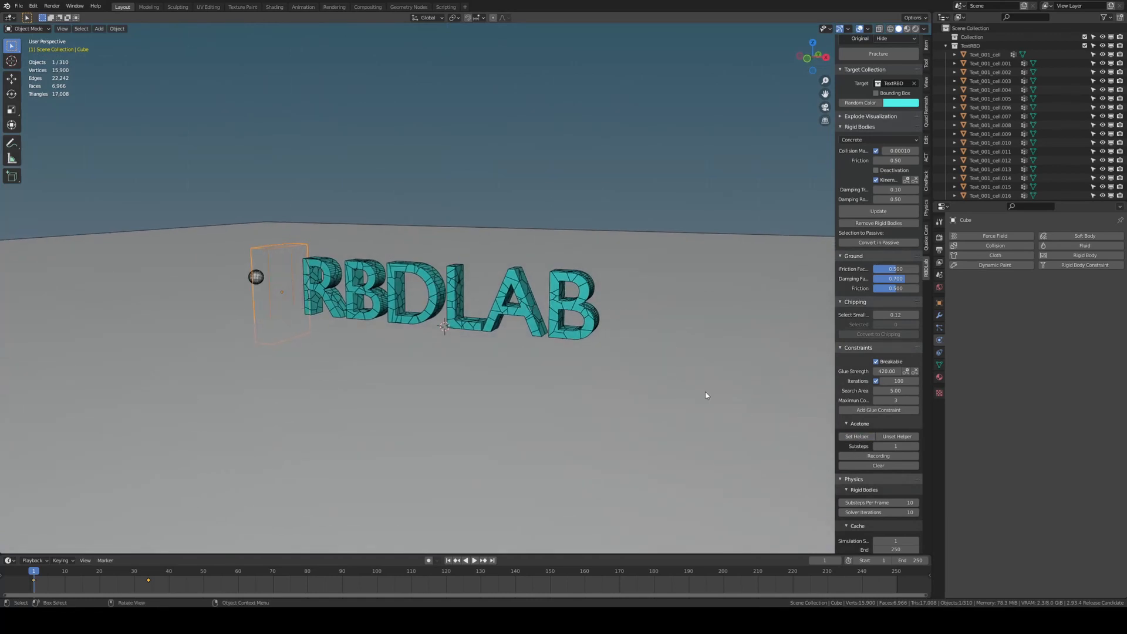
left_click(917, 446)
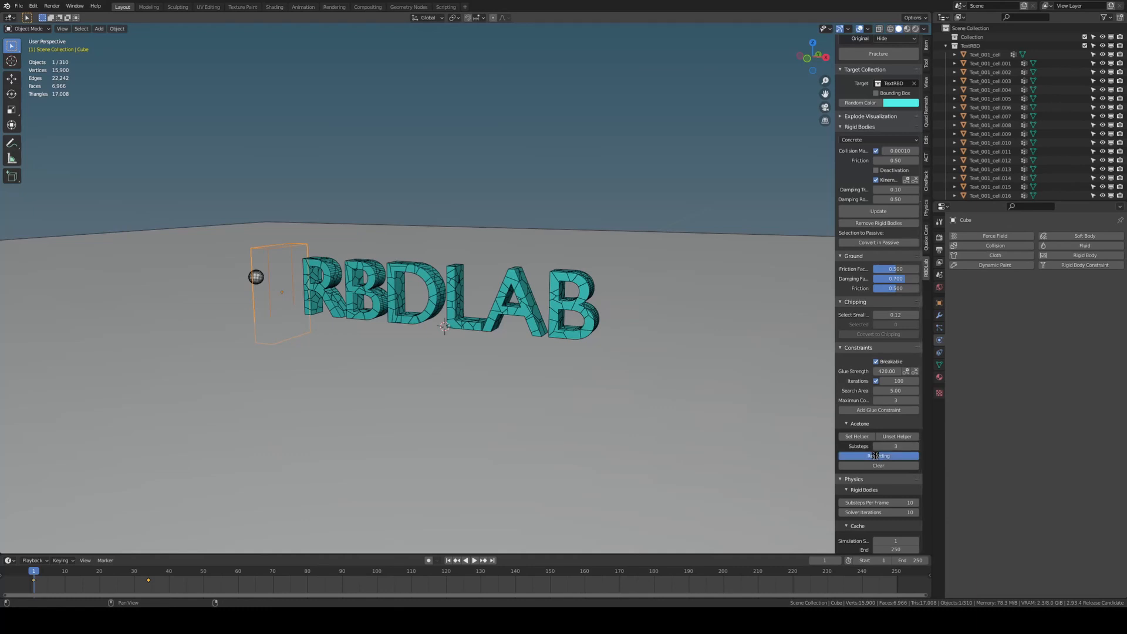
left_click(874, 455)
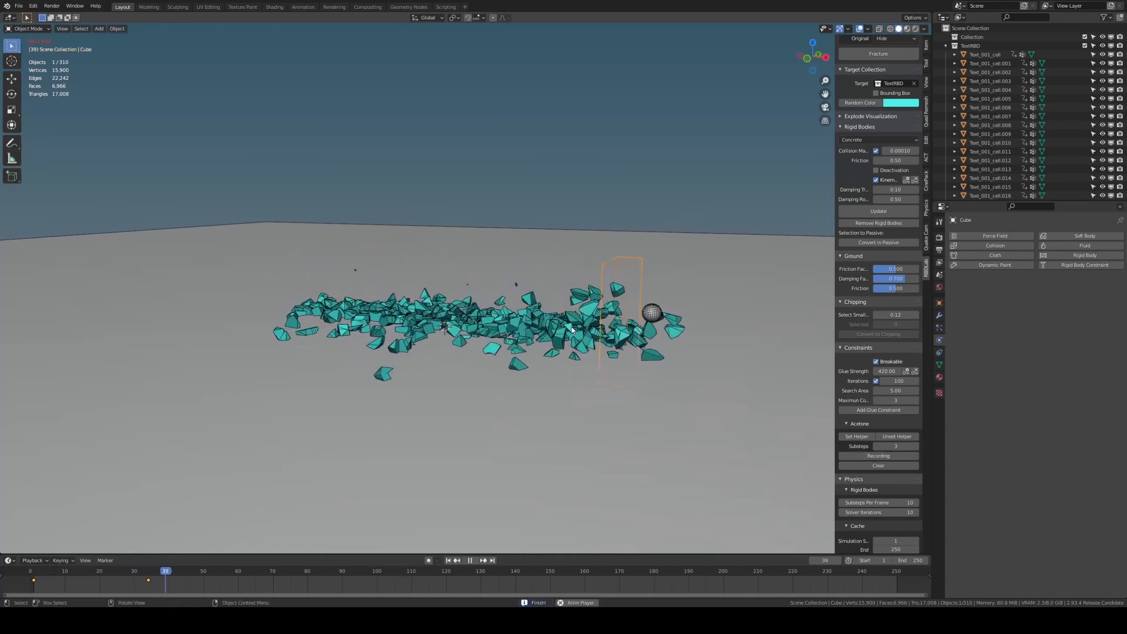
- Stop playback, scrub the recorded simulation back to frame 3 in front view, and return to the first frame
key("space")
key("KP_1")
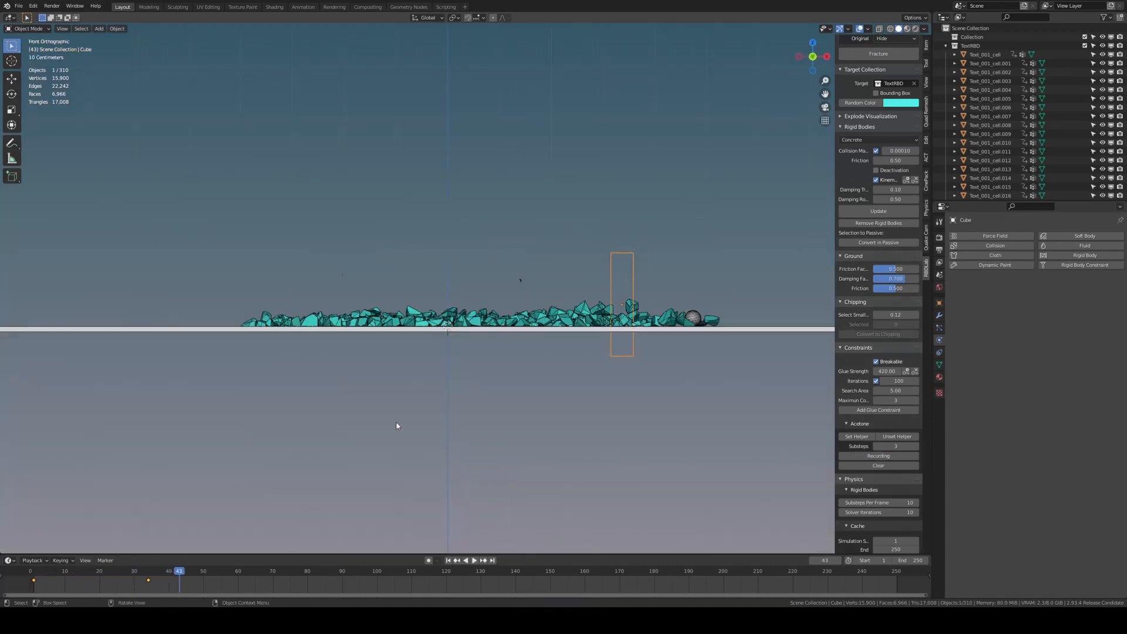
left_click_drag(172, 578, 41, 581)
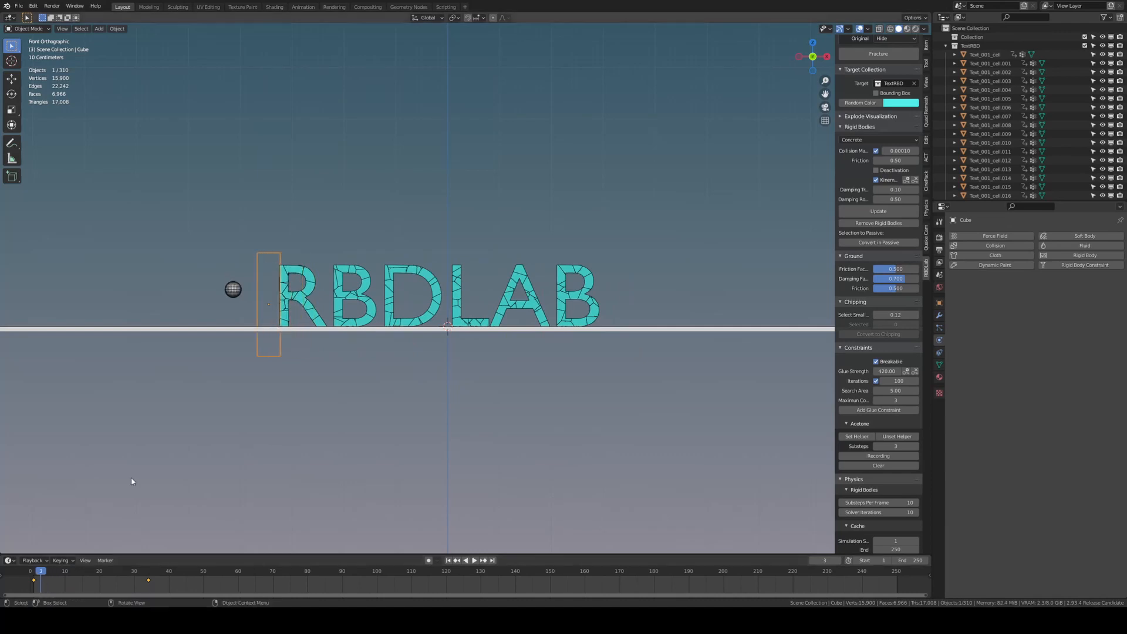
left_click(273, 301)
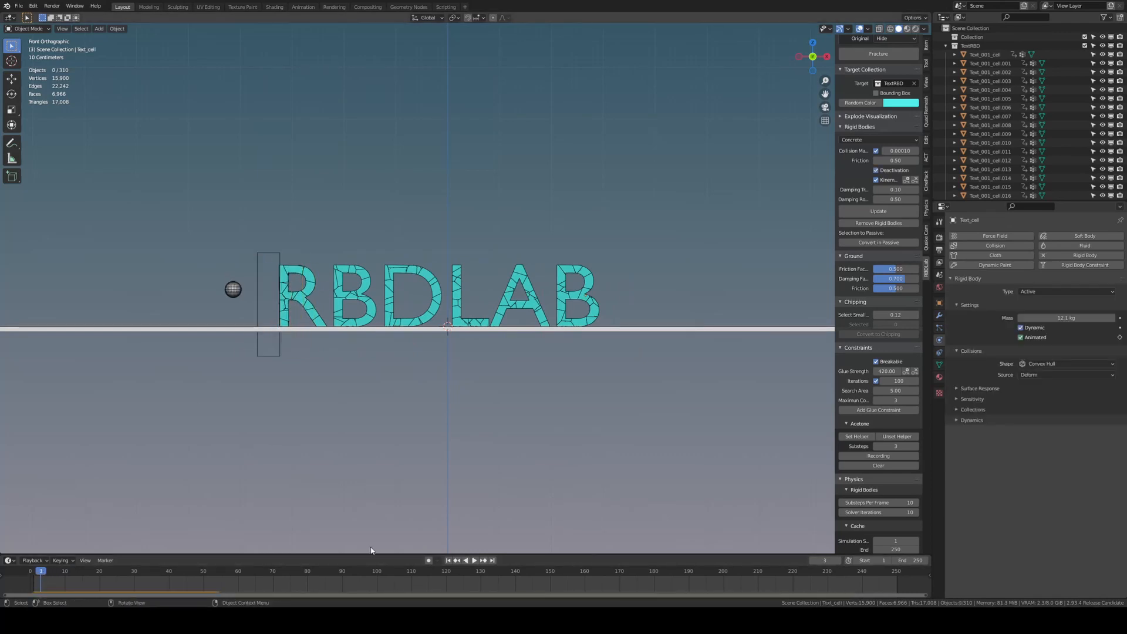
left_click(448, 560)
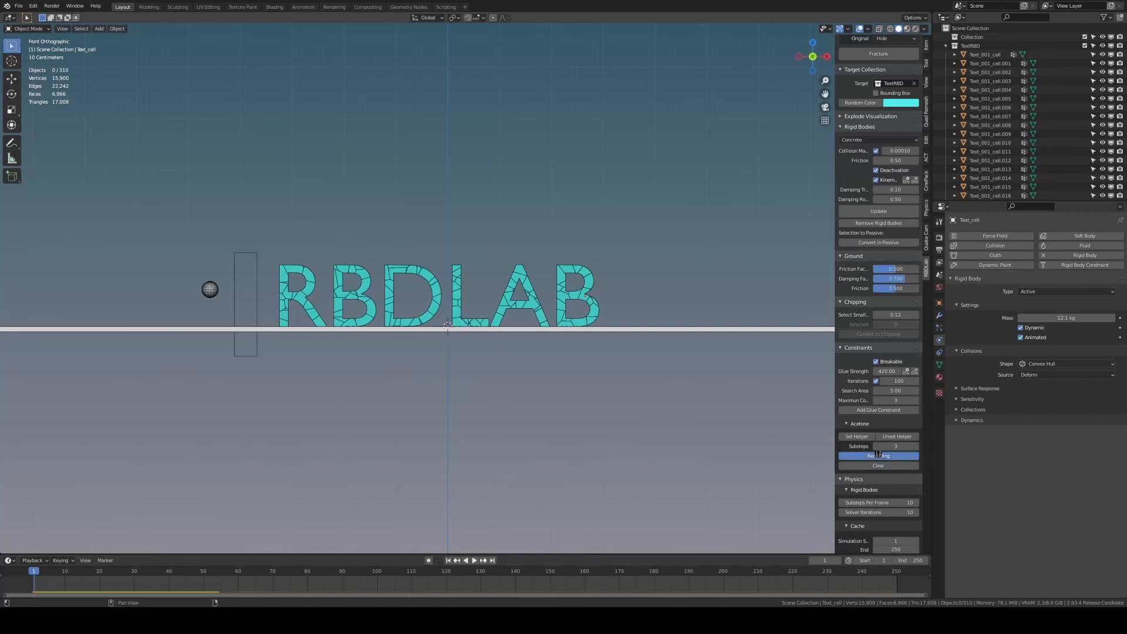
- Re-keyframe the cube's location at frames 1 and 34, starting over the sphere, and record the Acetone simulation again
key("i")
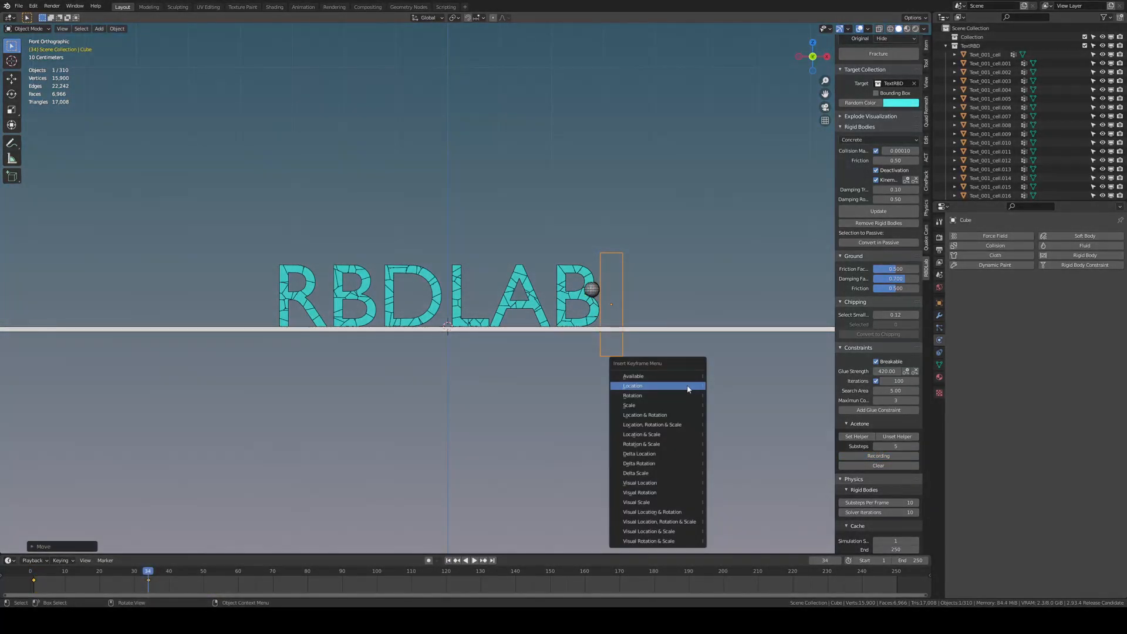
left_click(689, 388)
key("shift+Left")
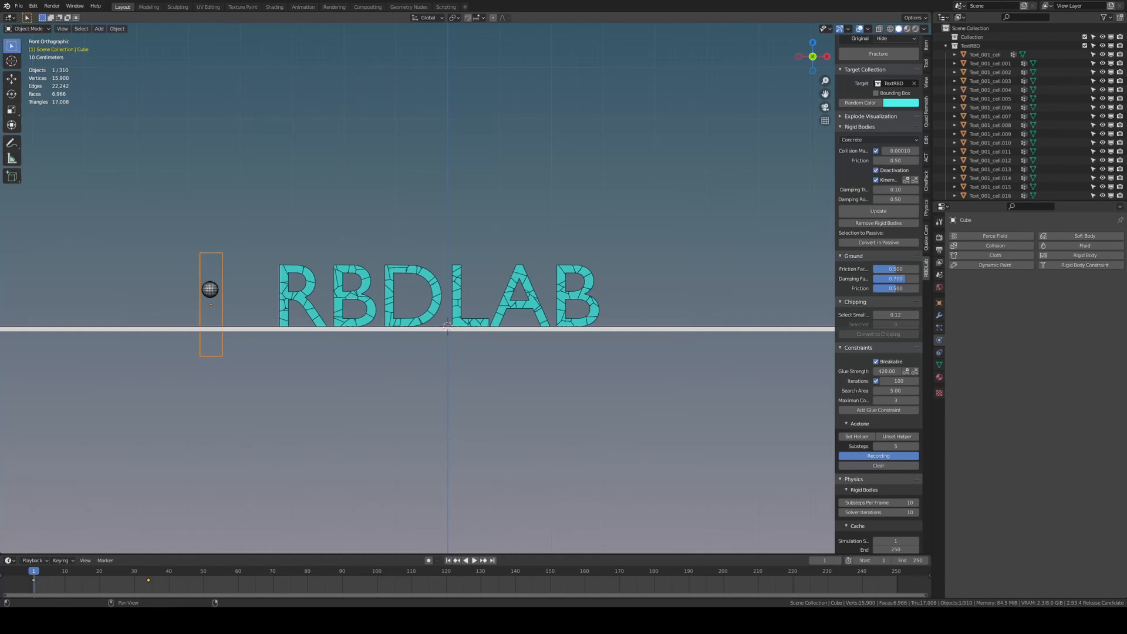
key("space")
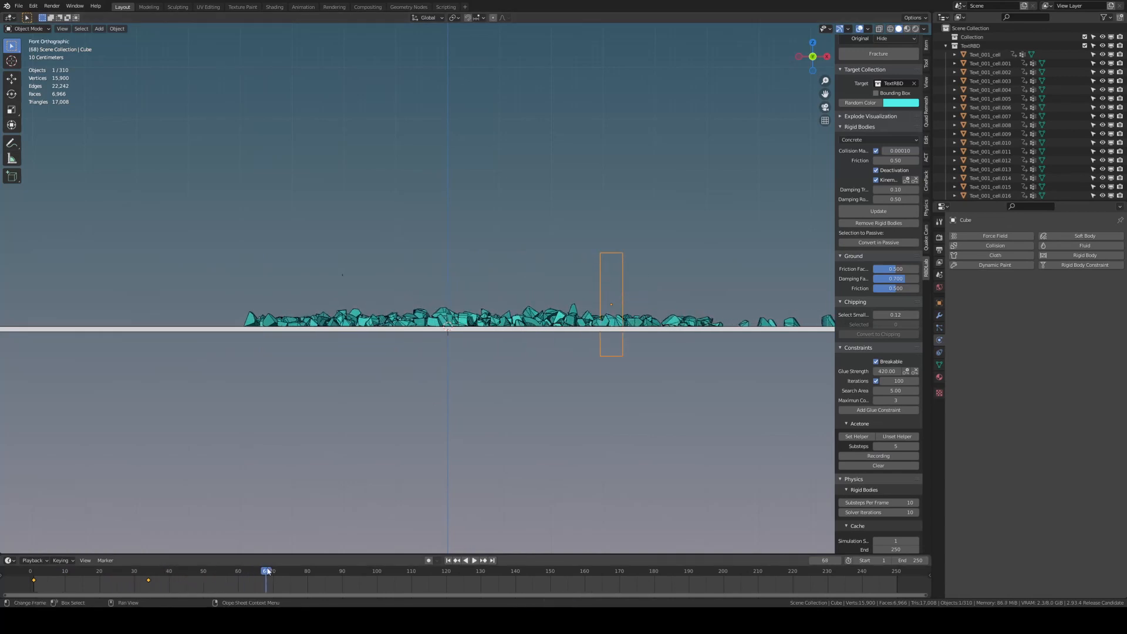
- Scrub the new recording back to its early frames and play it in perspective view to check the breaking letters
left_click_drag(267, 571, 64, 572)
mouse_move(442, 420)
middle_mouse_down()
mouse_move(362, 423)
mouse_move(478, 384)
mouse_move(434, 440)
middle_mouse_up()
key("space")
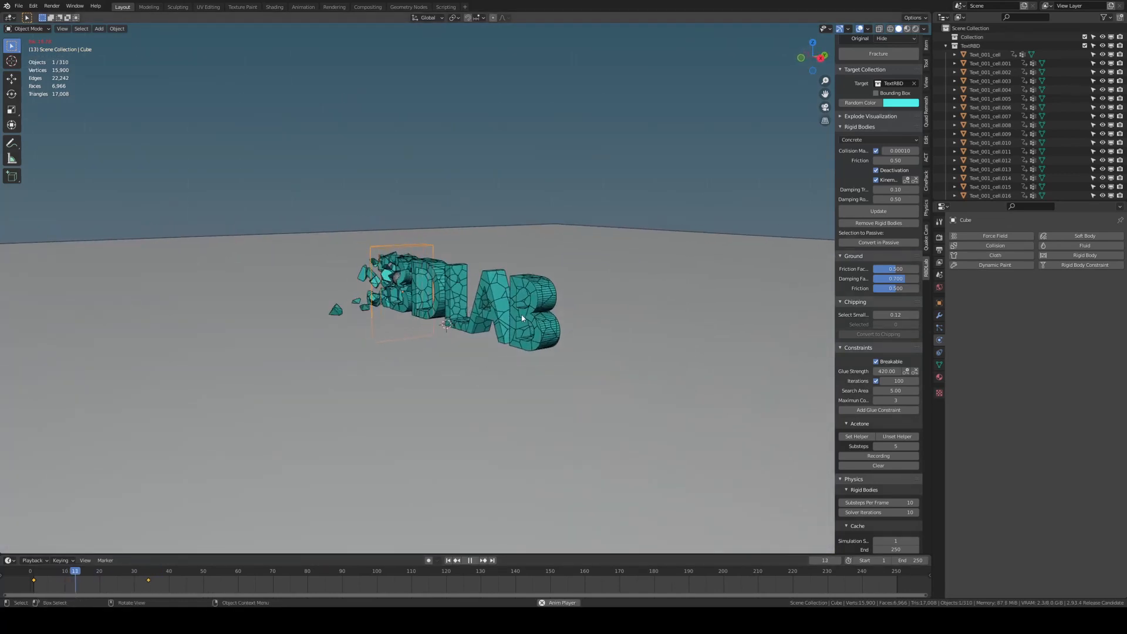
- Replay the recorded simulation from the first frame, pause at frame 37, and select the small stray piece floating above the debris
left_click(448, 560)
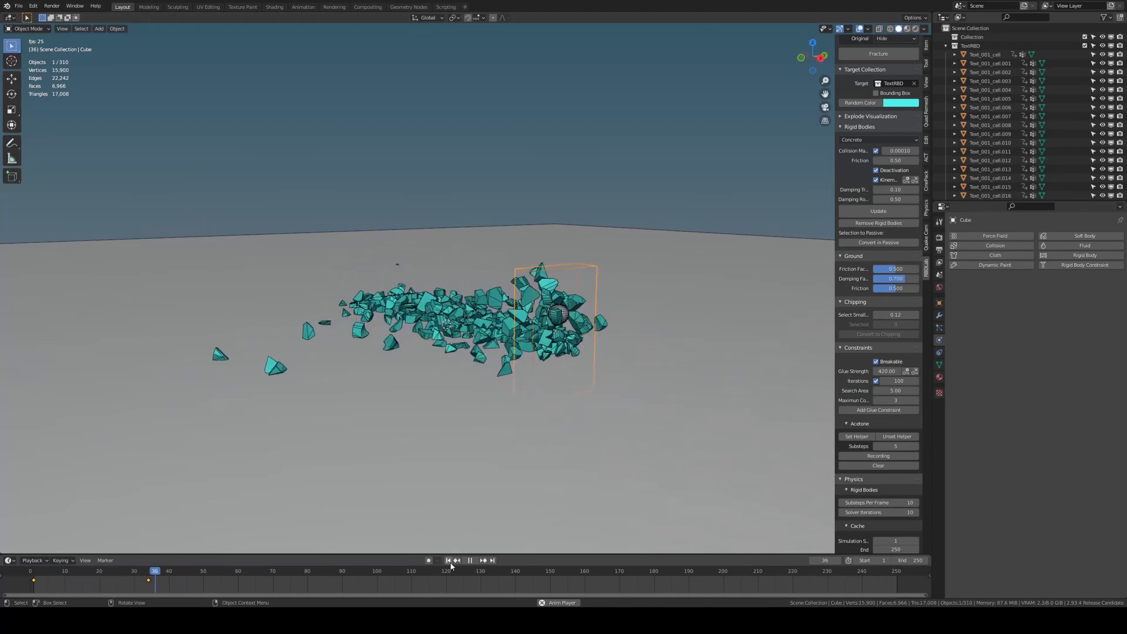
left_click(450, 562)
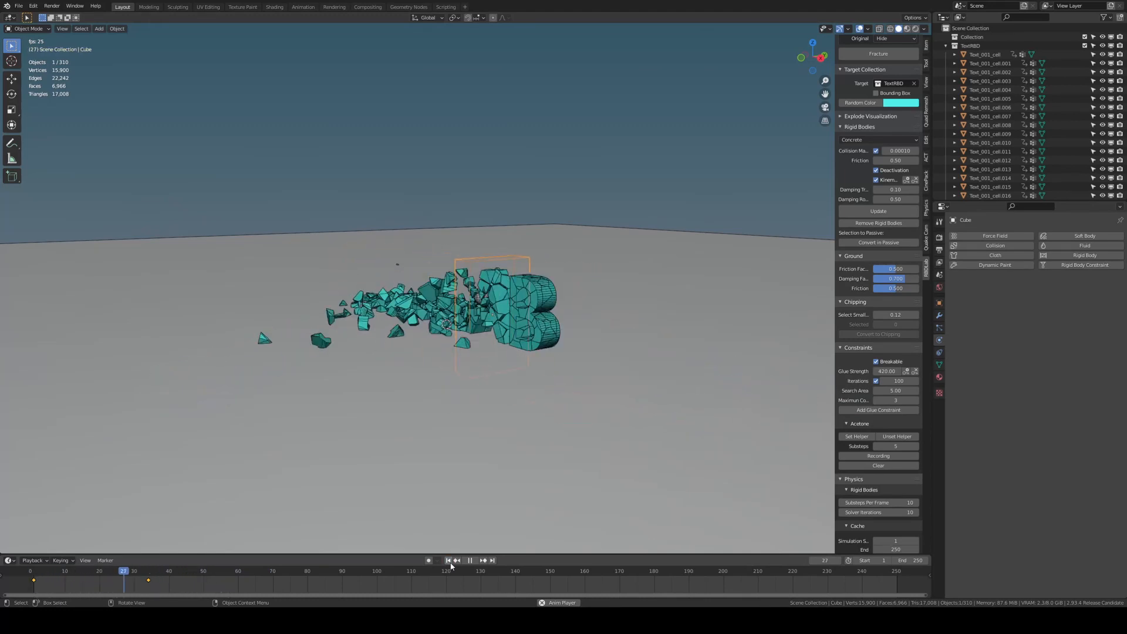
key("space")
scroll(340, 251, "up", 5)
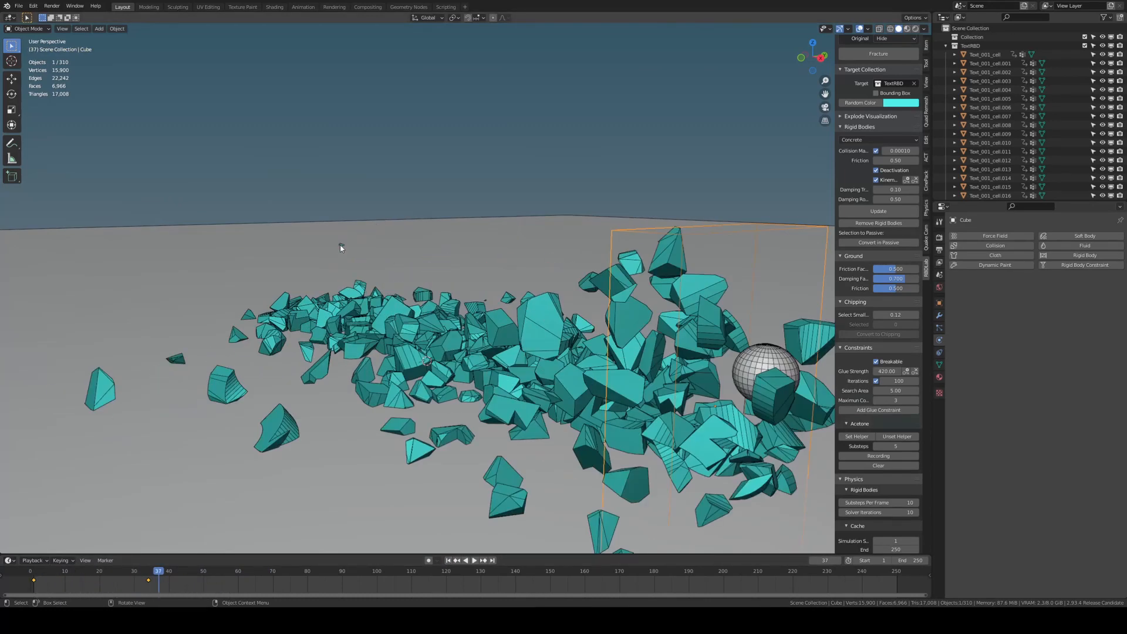
left_click(340, 246)
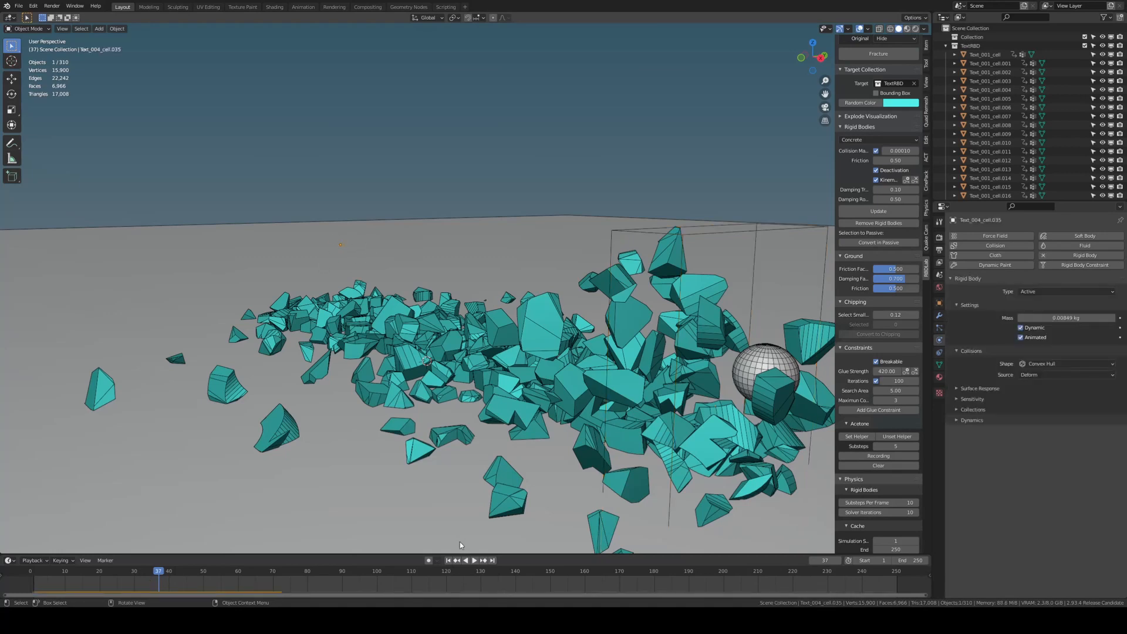
- Rewind the simulation, scrub the playback back to frame 53 to check the scattered pieces, and return to the first frame
left_click(449, 561)
middle_click_drag(424, 347, 451, 333)
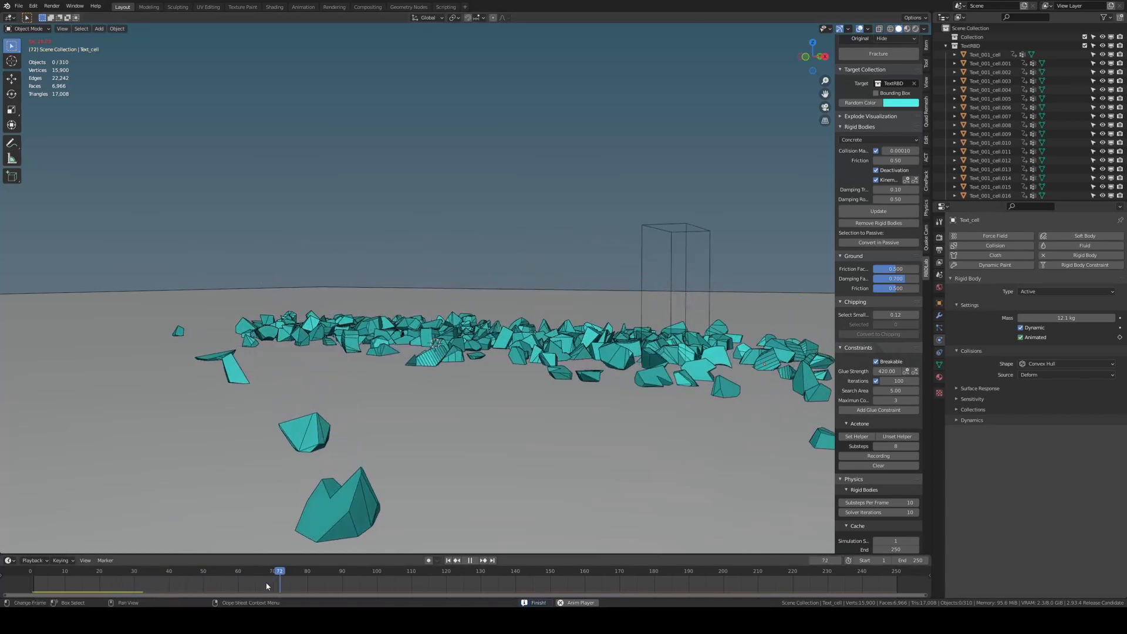
left_click_drag(280, 574, 214, 571)
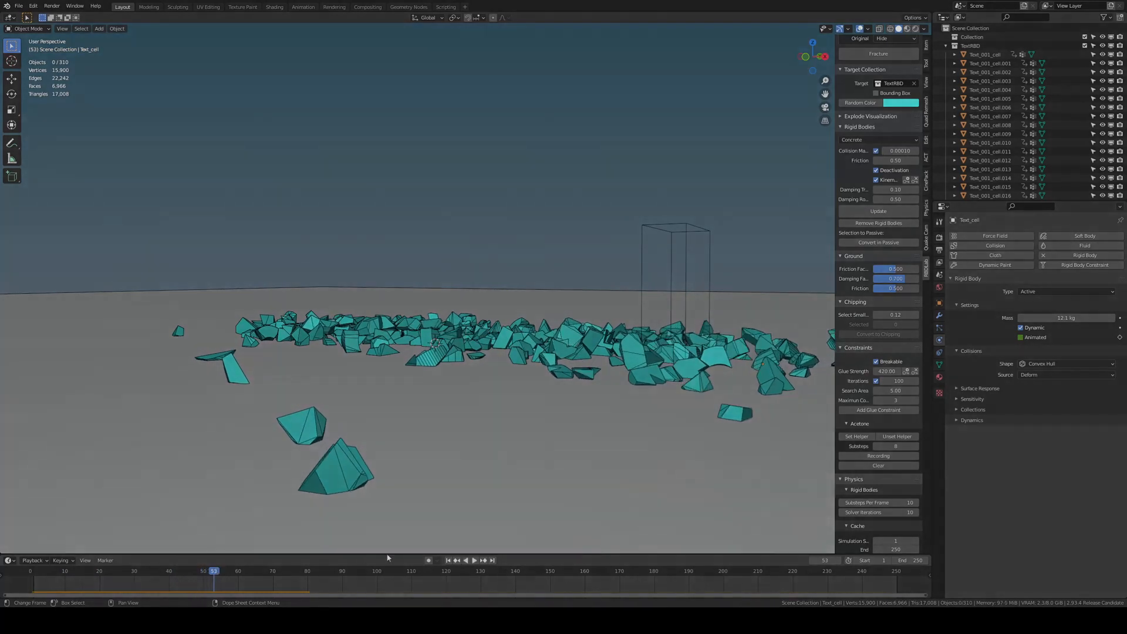
left_click(449, 561)
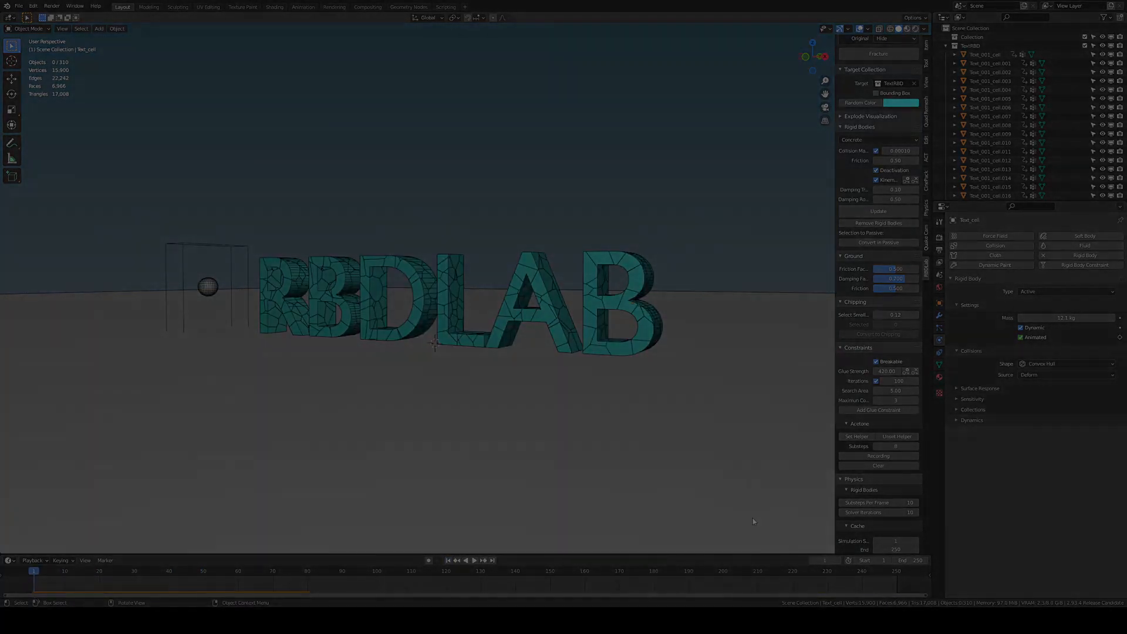